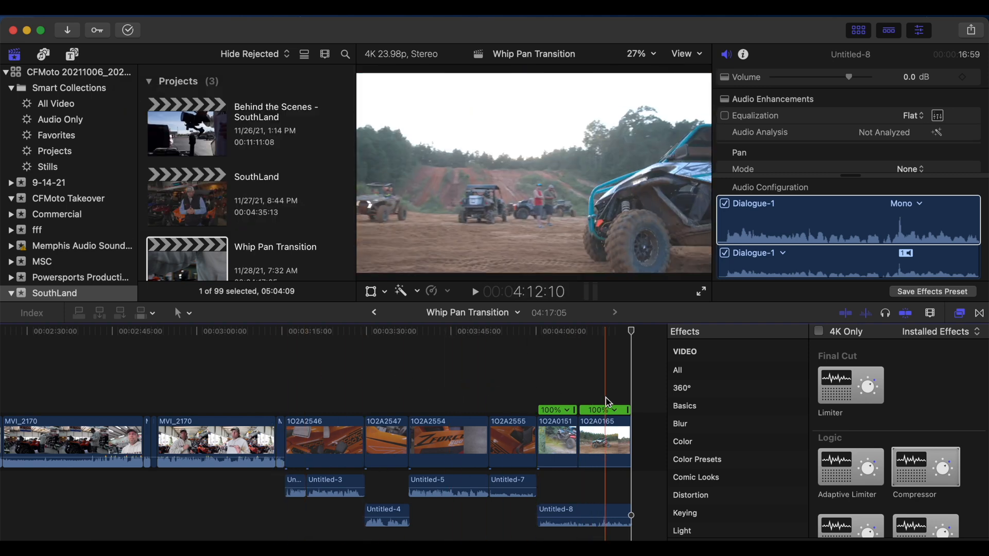
Step: Copy the six B-roll clips from 1O2A2546 through 1O2A0165 and paste them at the end of the timeline
{"action": "scroll", "coordinate": [567, 396], "scroll_direction": "right", "scroll_amount": 4}
{"action": "left_click_drag", "start_coordinate": [231, 372], "coordinate": [530, 422]}
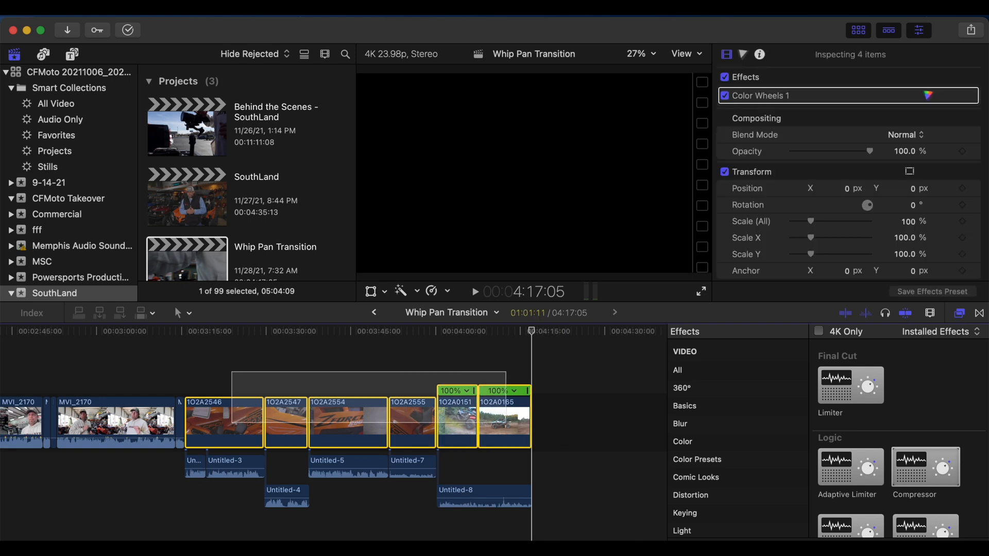
{"action": "left_click", "coordinate": [541, 376]}
{"action": "key", "text": "super+v"}
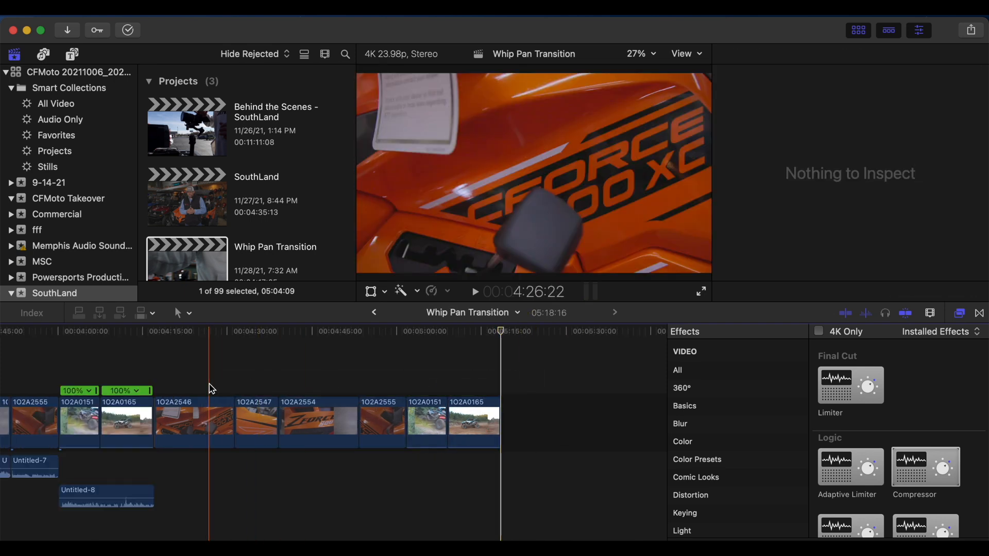
Step: Split the first pasted clip, 1O2A2546, and delete its opening portion
{"action": "left_click", "coordinate": [159, 380]}
{"action": "scroll", "coordinate": [159, 380], "scroll_direction": "left", "scroll_amount": 3}
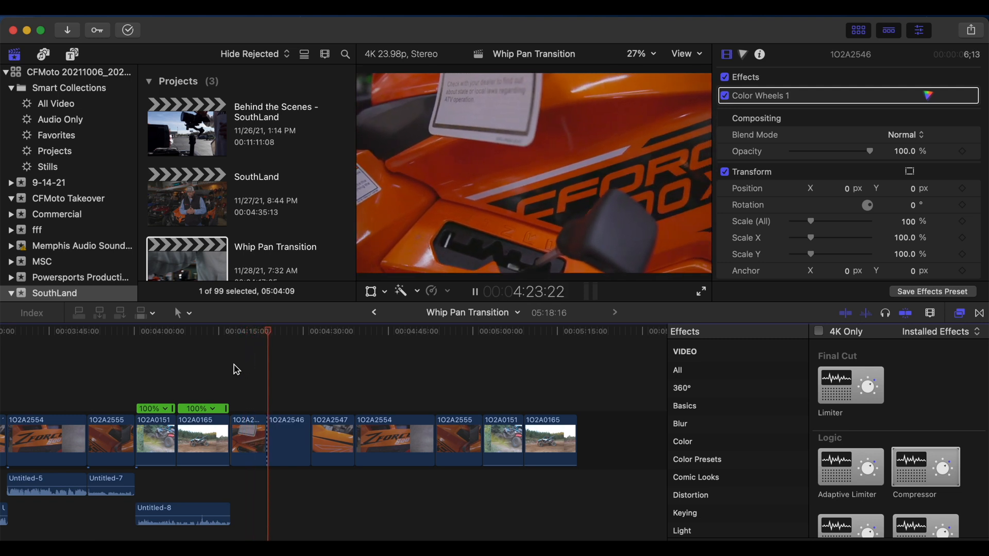
{"action": "key", "text": "space"}
{"action": "left_click", "coordinate": [261, 384]}
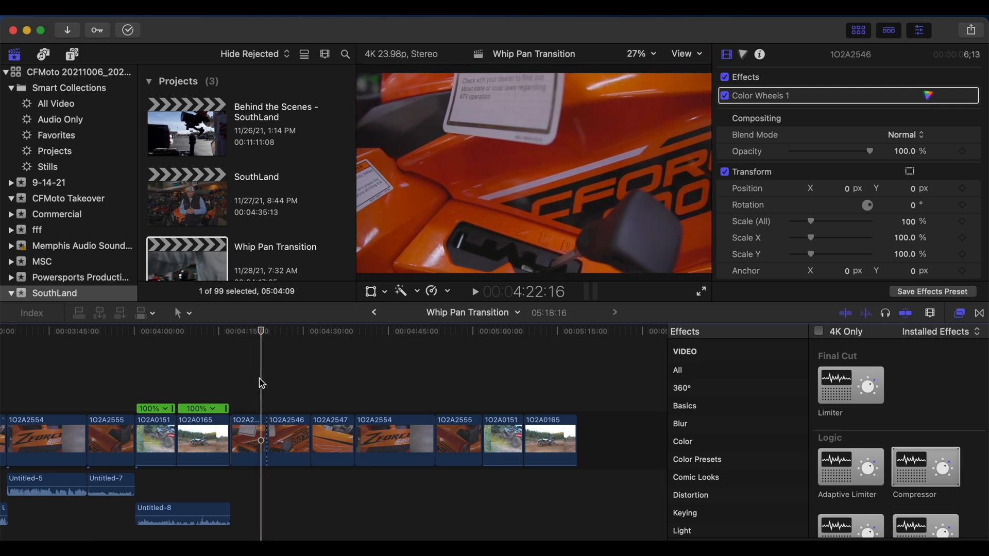
{"action": "left_click", "coordinate": [246, 437]}
{"action": "key", "text": "Delete"}
Step: Play the shortened 1O2A2546 clip up to its camera whip and blade its speed at 04:22:16
{"action": "key", "text": "space"}
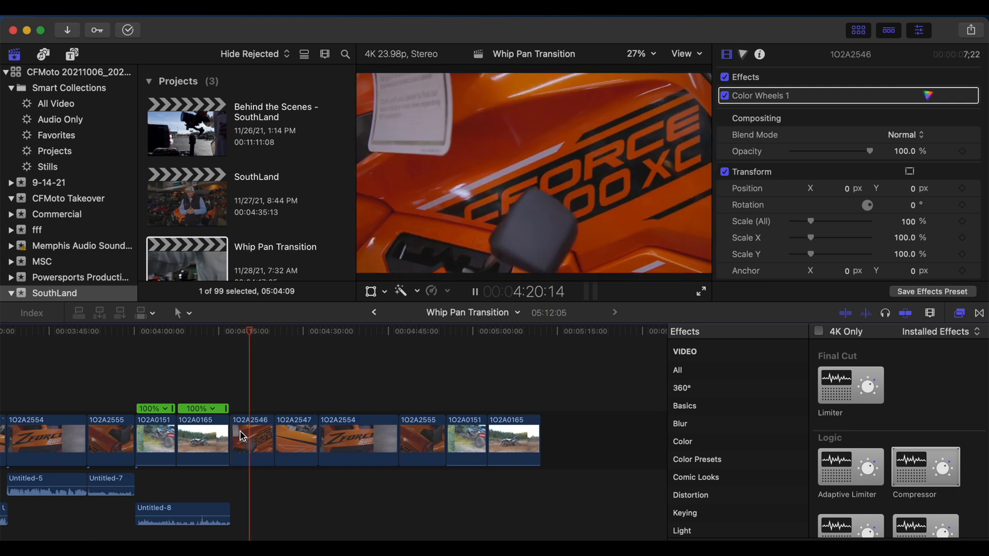
{"action": "key", "text": "space"}
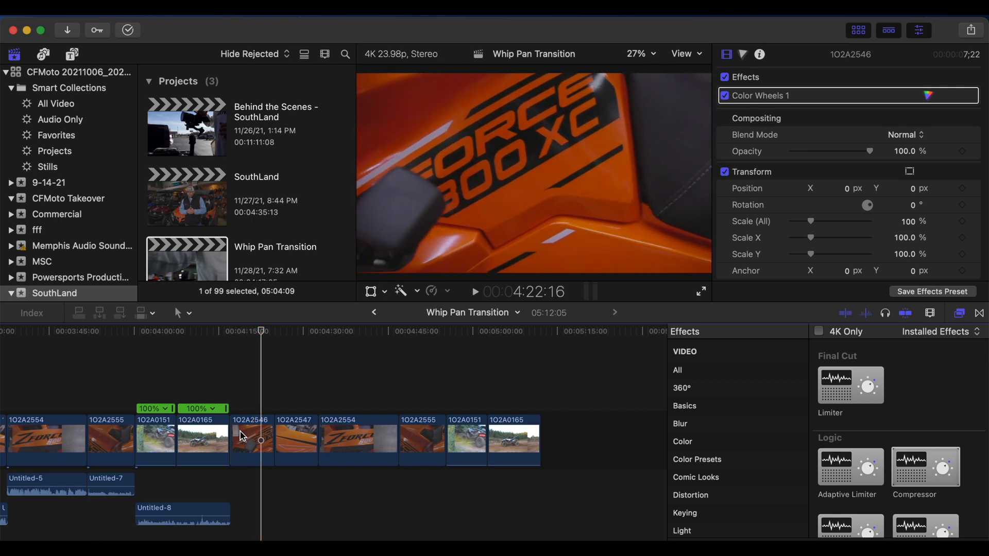
{"action": "left_click", "coordinate": [263, 436]}
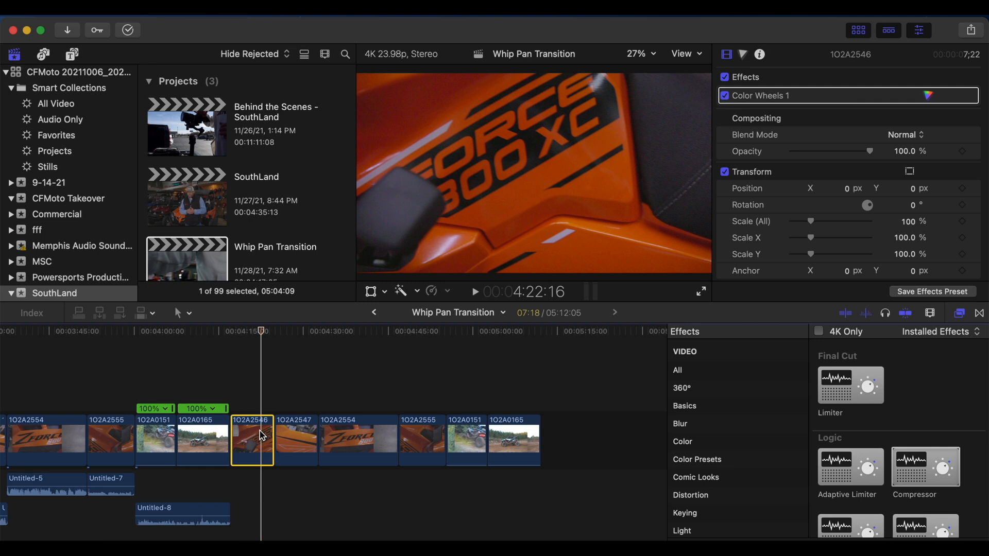
{"action": "key", "text": "shift+b"}
{"action": "key", "text": "super+equal"}
{"action": "key", "text": "super+equal"}
{"action": "key", "text": "super+equal"}
{"action": "key", "text": "super+equal"}
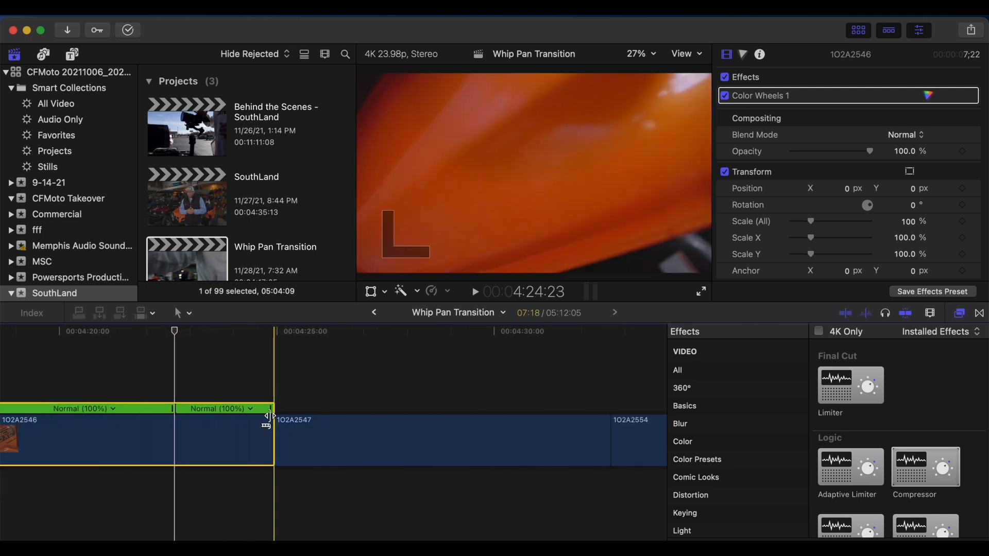
Step: Set a custom speed rate of 7000% on the last speed segment of clip 1O2A2546
{"action": "left_click", "coordinate": [211, 409]}
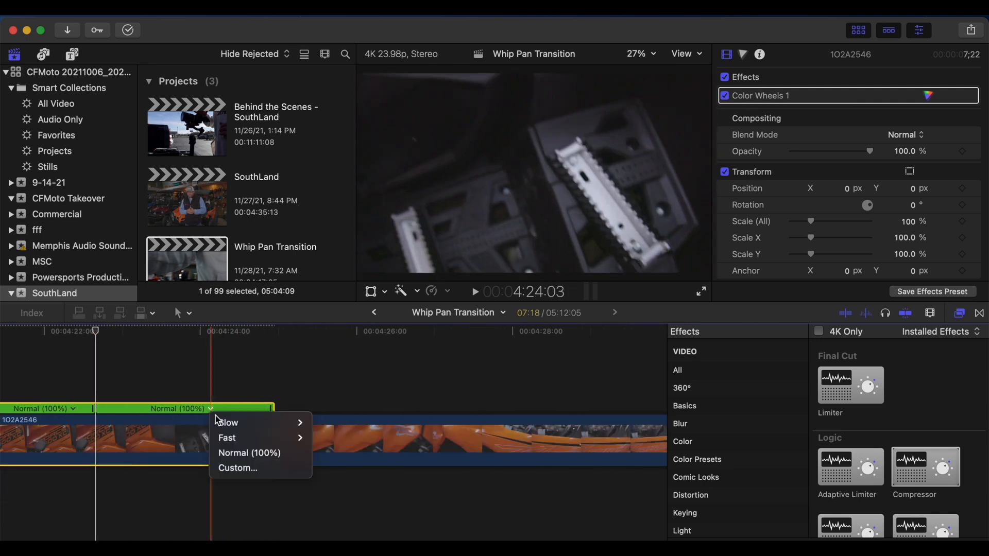
{"action": "left_click", "coordinate": [236, 468]}
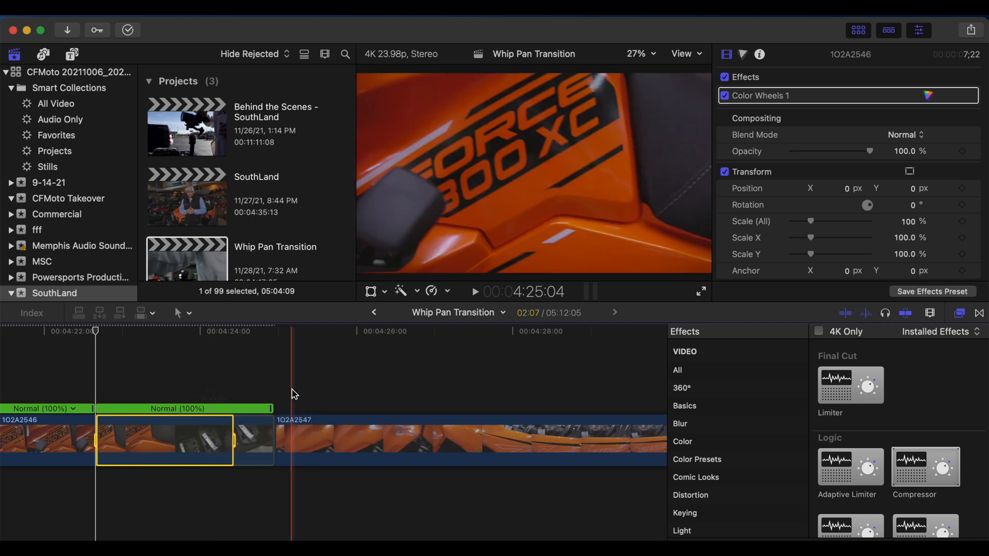
{"action": "left_click", "coordinate": [229, 353]}
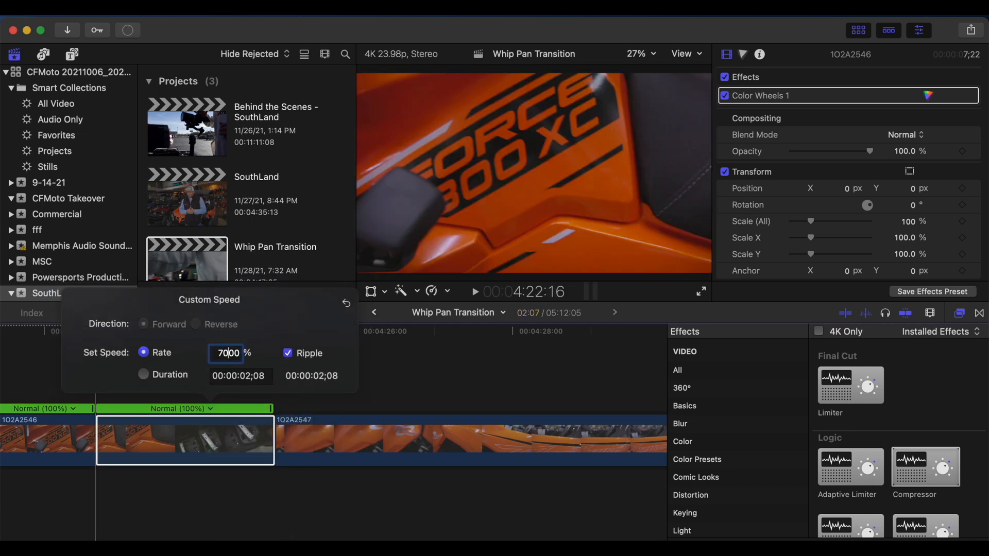
{"action": "left_click", "coordinate": [394, 382]}
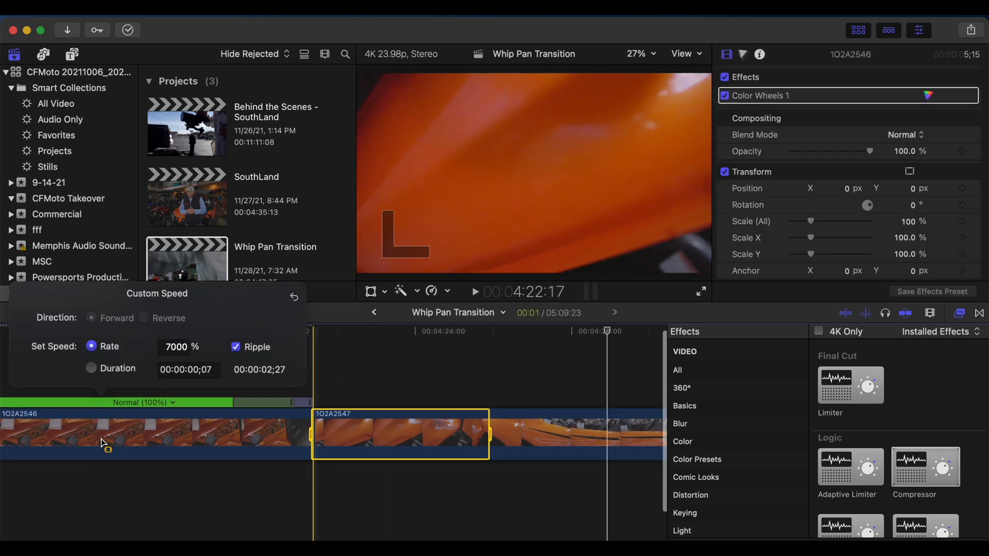
{"action": "key", "text": "super+minus"}
{"action": "key", "text": "super+minus"}
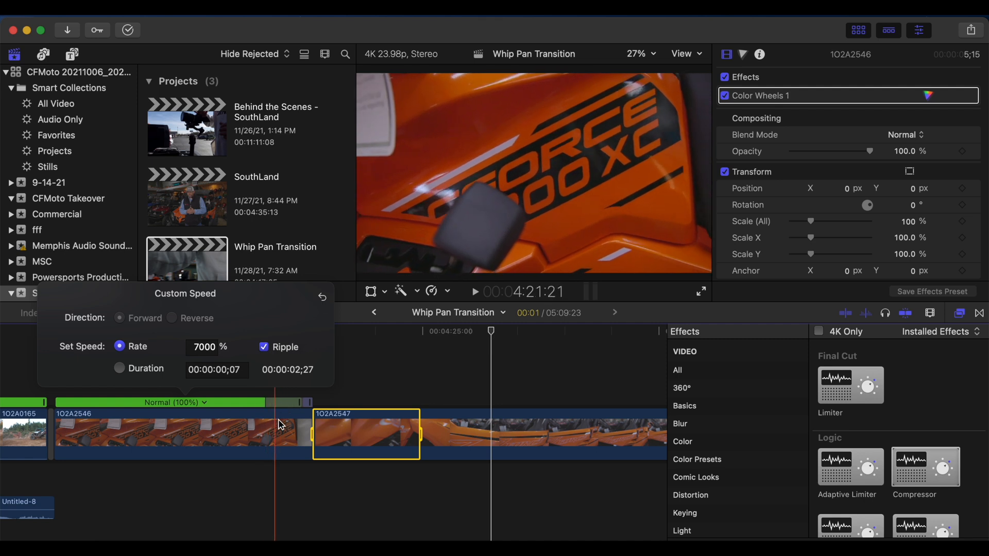
Step: Blade the speed of the following clip, 1O2A2547, at 04:27:06, where its opening camera move settles
{"action": "left_click", "coordinate": [360, 393]}
{"action": "left_click", "coordinate": [350, 425]}
{"action": "left_click", "coordinate": [319, 394]}
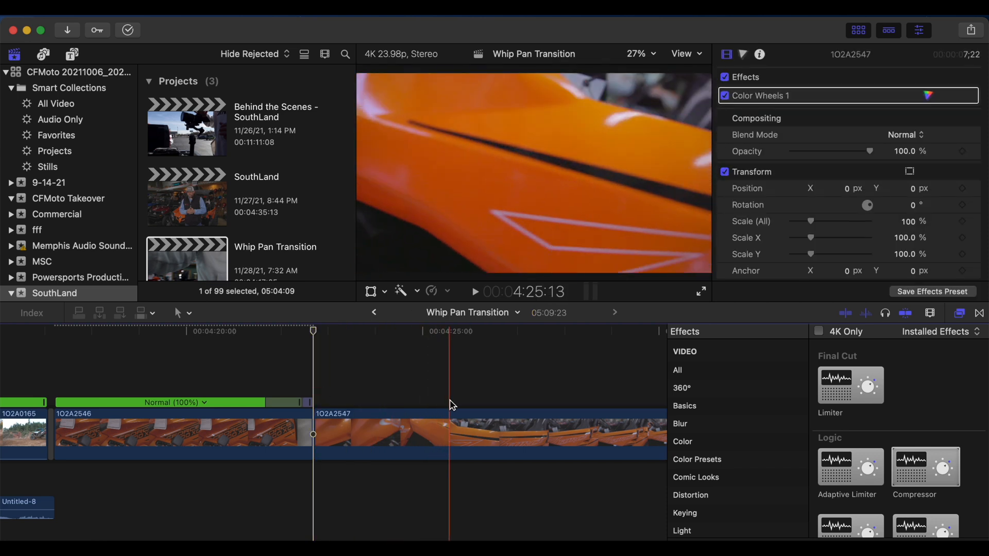
{"action": "left_click", "coordinate": [532, 415]}
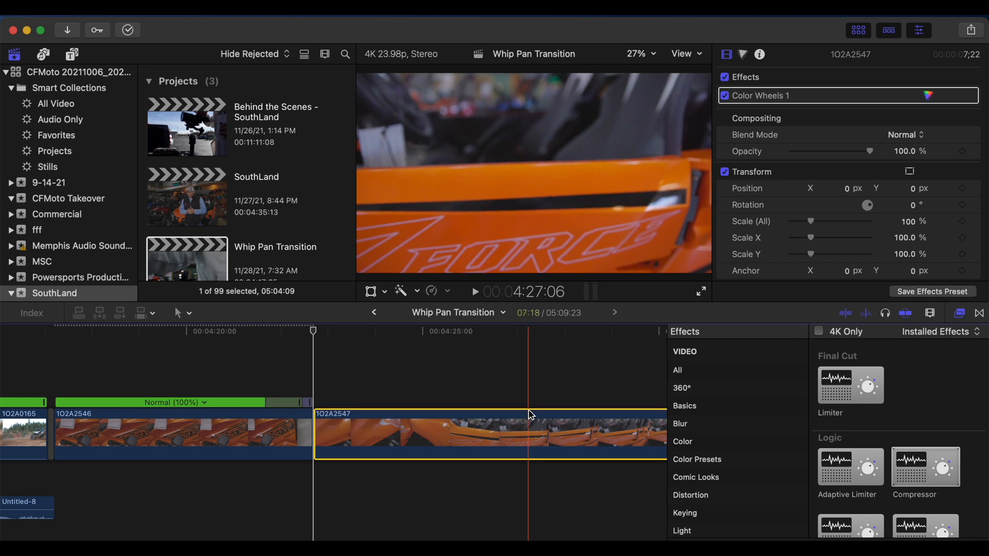
{"action": "left_click", "coordinate": [529, 415]}
{"action": "key", "text": "cmd+r"}
{"action": "key", "text": "shift+b"}
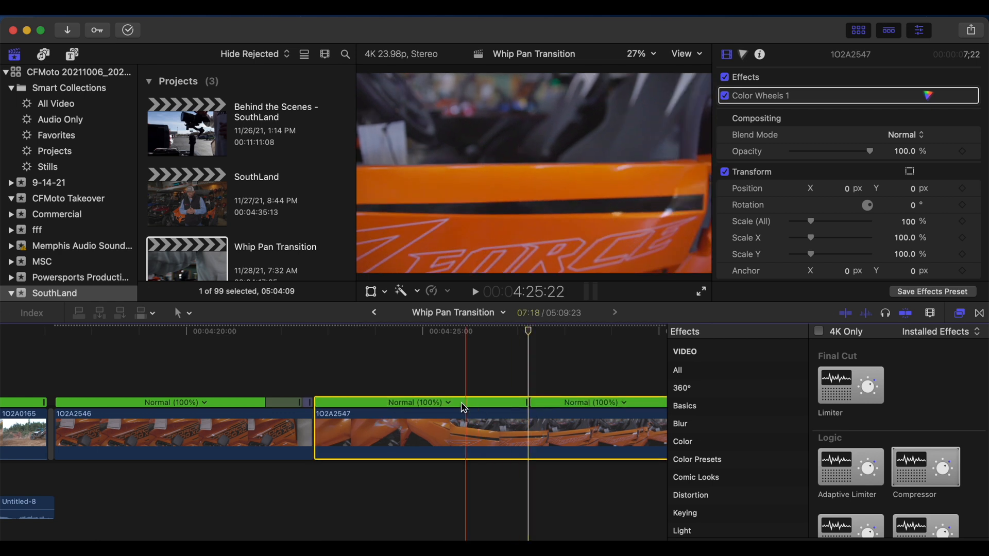
Step: Set a custom speed rate of 7004% on the first speed segment of clip 1O2A2547 and play the result
{"action": "left_click", "coordinate": [448, 403]}
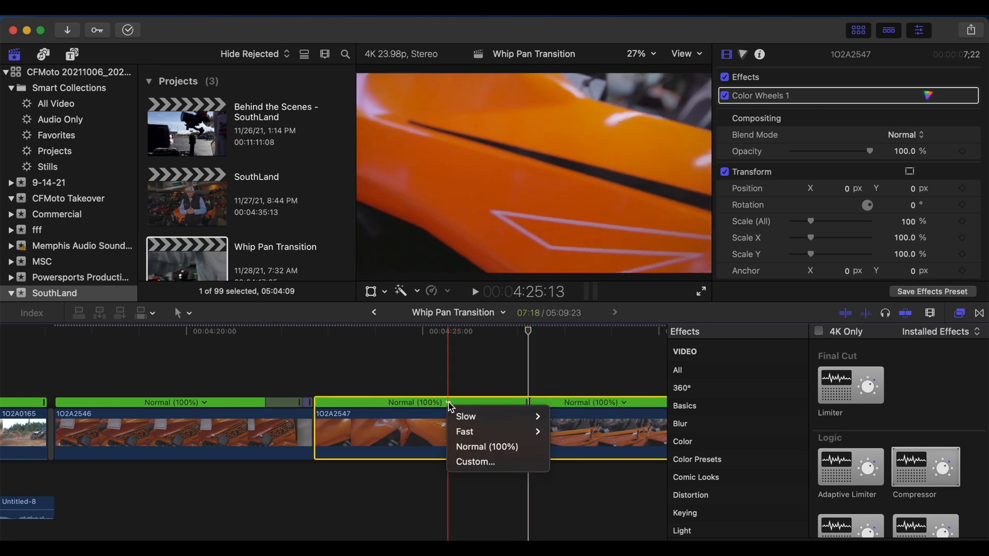
{"action": "left_click", "coordinate": [471, 462]}
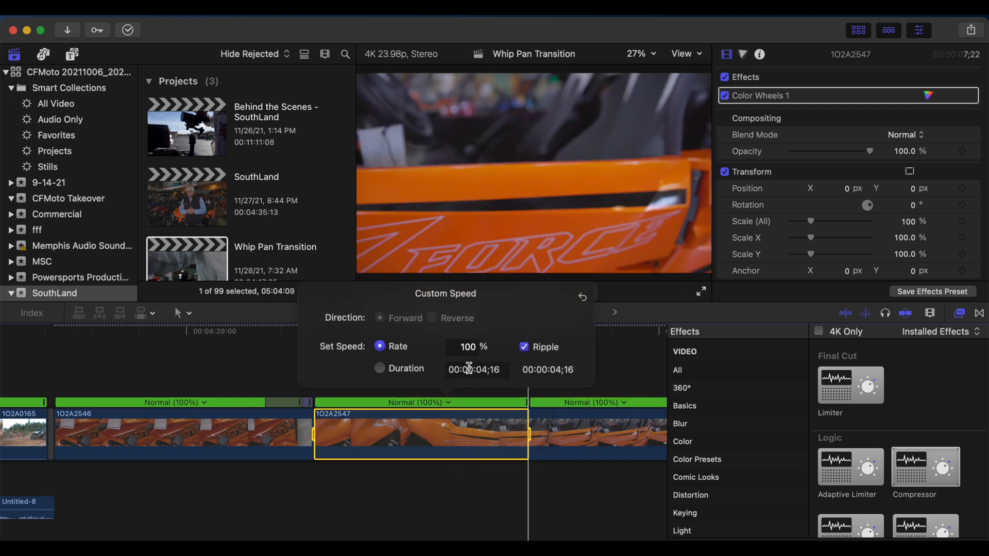
{"action": "left_click", "coordinate": [463, 345]}
{"action": "key", "text": "BackSpace"}
{"action": "type", "text": "70"}
{"action": "key", "text": "Return"}
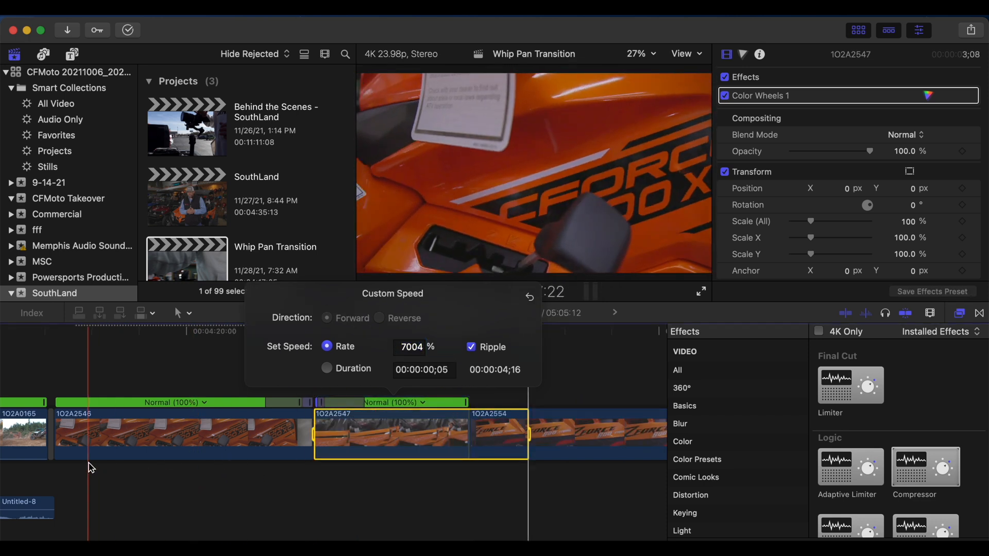
{"action": "key", "text": "space"}
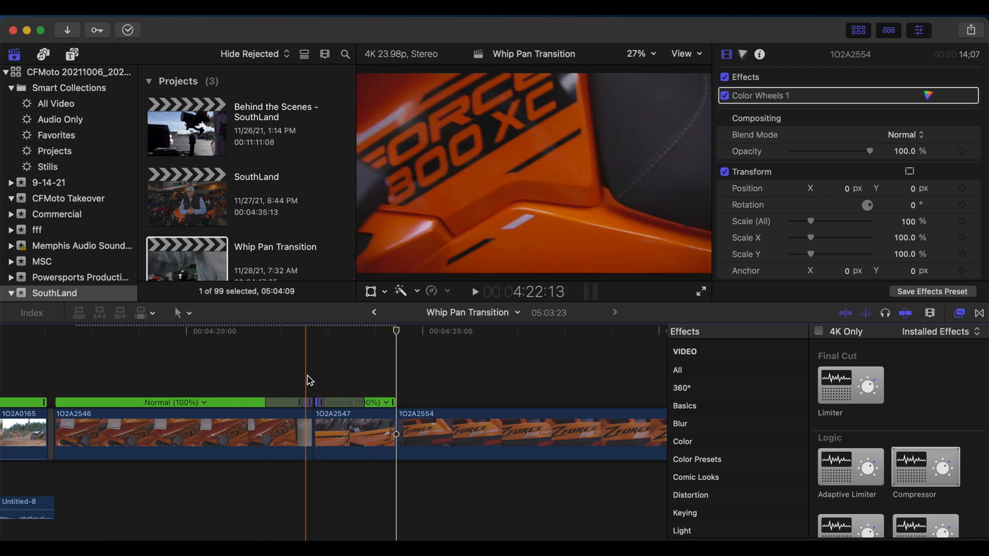
Step: Check the cut between 1O2A2546 and 1O2A2547 frame by frame and trim about two frames off the end of 1O2A2546
{"action": "left_click", "coordinate": [315, 382]}
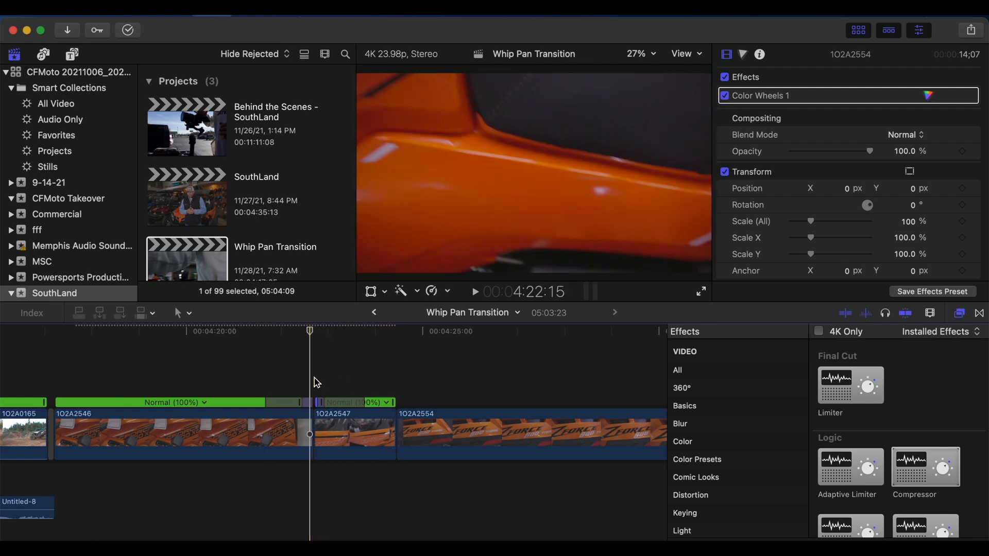
{"action": "key", "text": "Right"}
{"action": "key", "text": "Right"}
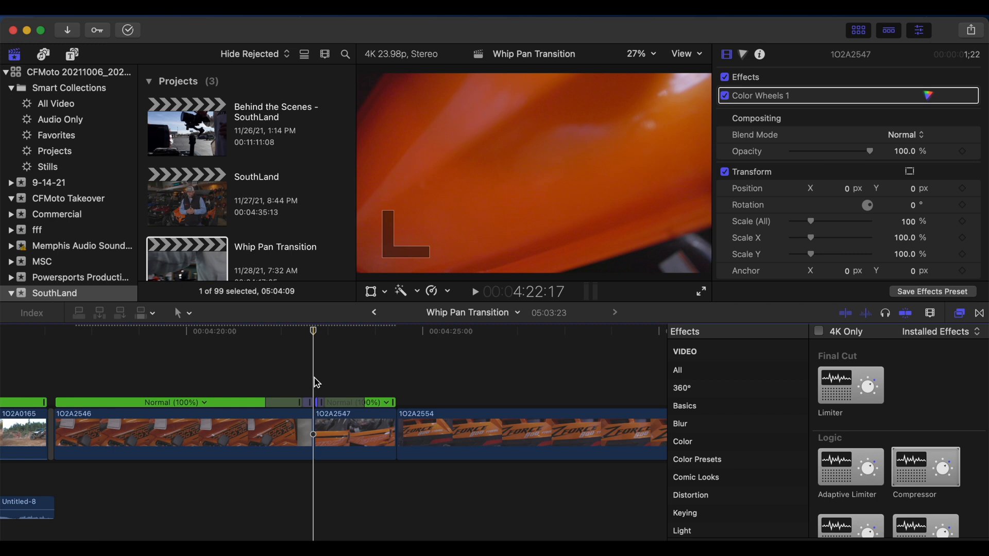
{"action": "key", "text": "Right"}
{"action": "key", "text": "Right"}
{"action": "key", "text": "Left"}
{"action": "key", "text": "Left"}
{"action": "key", "text": "Left"}
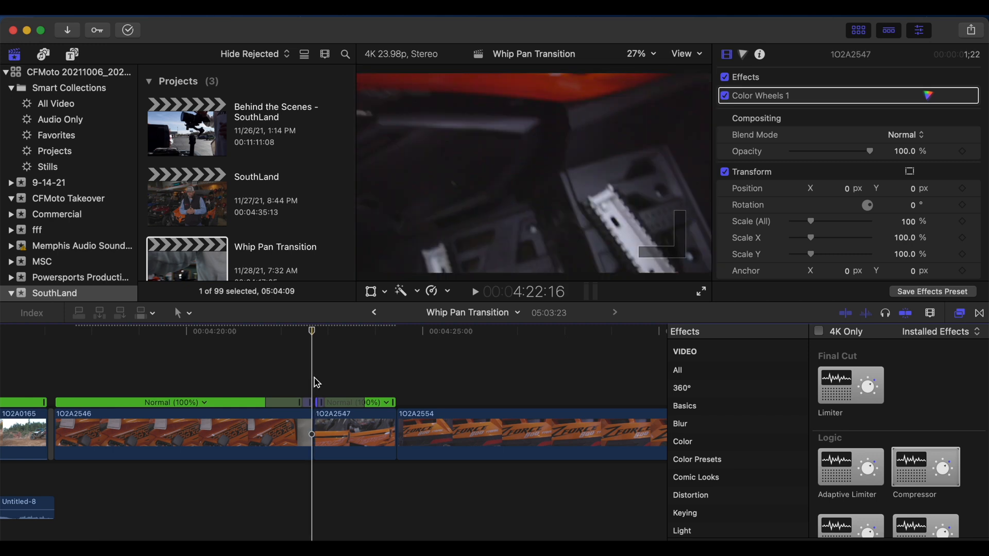
{"action": "key", "text": "Left"}
{"action": "key", "text": "Right"}
{"action": "key", "text": "Right"}
{"action": "key", "text": "Left"}
{"action": "key", "text": "Left"}
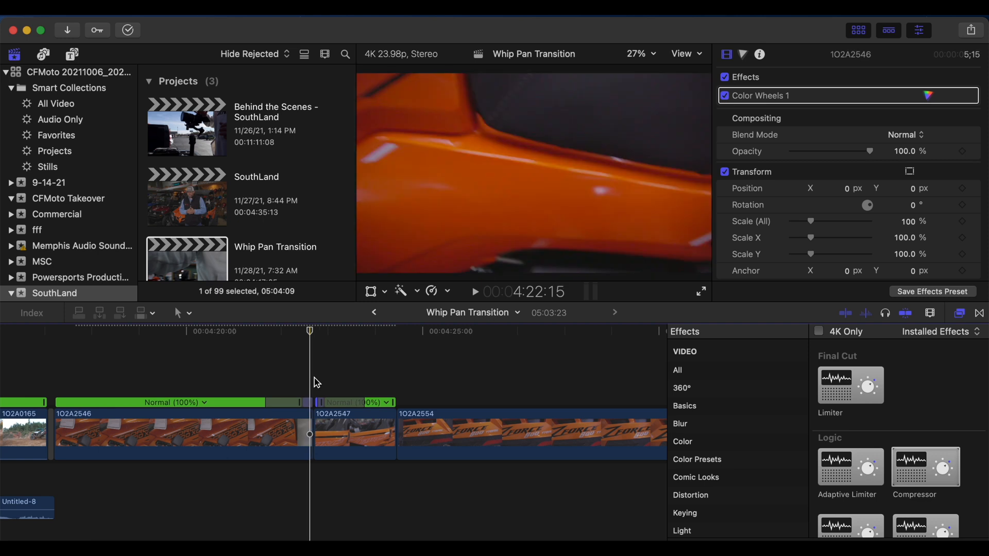
{"action": "left_click_drag", "start_coordinate": [310, 424], "coordinate": [307, 424]}
Step: Play back the whip transition from 1O2A2546 through 1O2A2547 from 04:22:04
{"action": "left_click", "coordinate": [291, 379]}
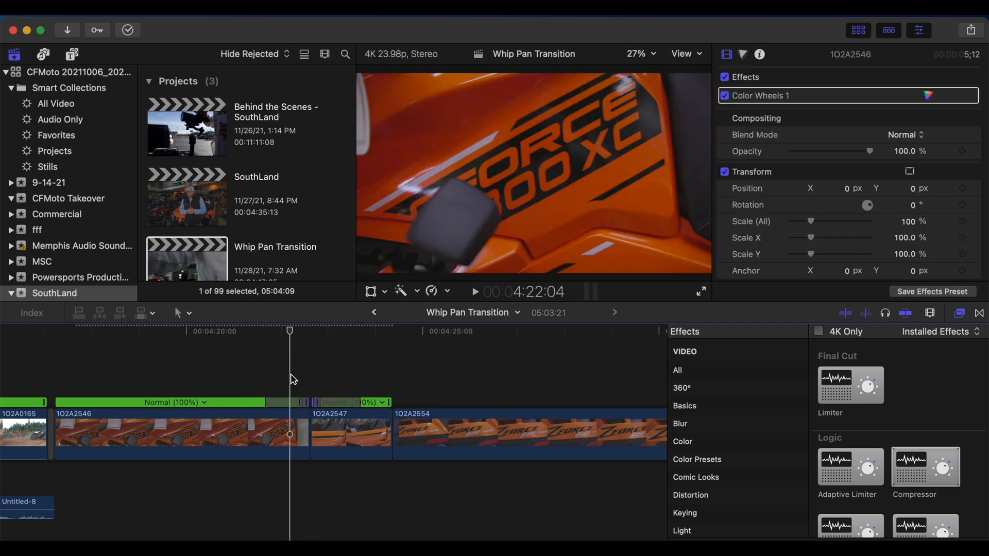
{"action": "key", "text": "space"}
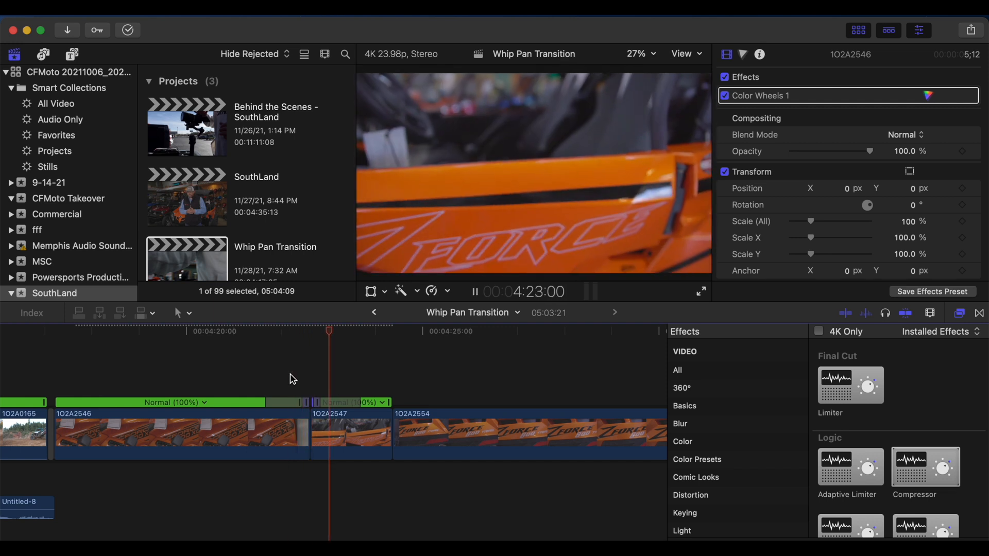
{"action": "key", "text": "space"}
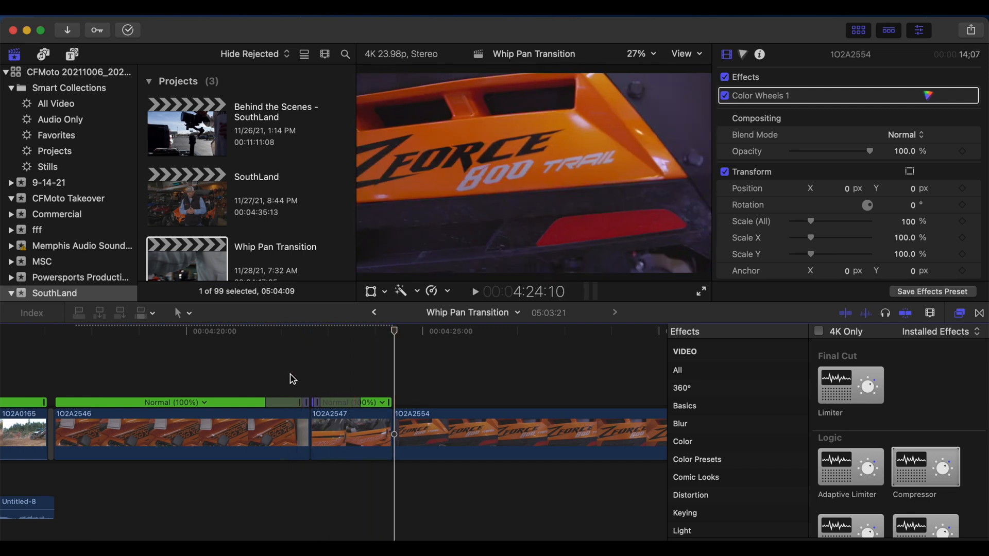
Step: Compare clip 1O2A2554 with and without its Color Wheels correction by switching its effects off and on again
{"action": "scroll", "coordinate": [292, 379], "scroll_direction": "right", "scroll_amount": 5}
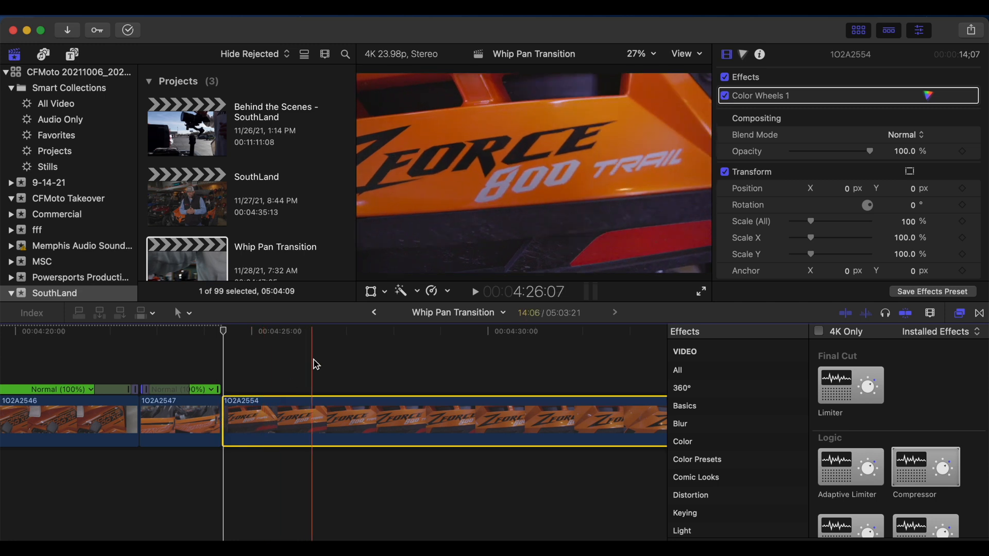
{"action": "left_click", "coordinate": [315, 420]}
{"action": "left_click", "coordinate": [337, 411]}
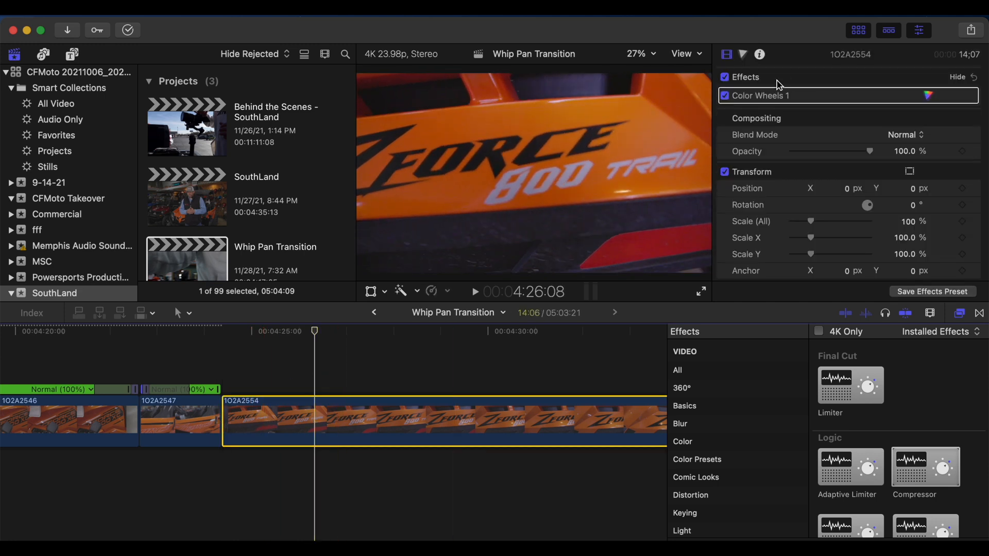
{"action": "left_click", "coordinate": [725, 77]}
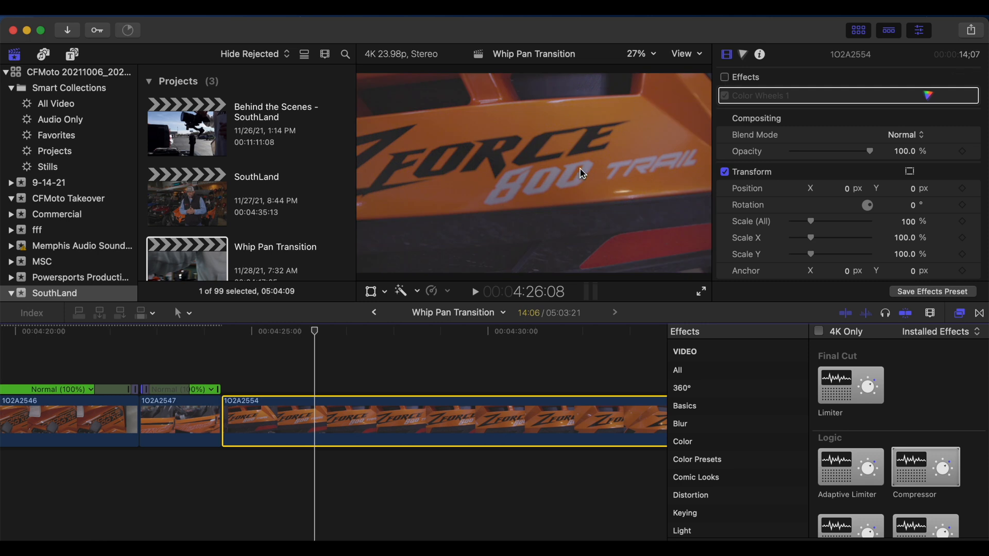
{"action": "left_click", "coordinate": [725, 77]}
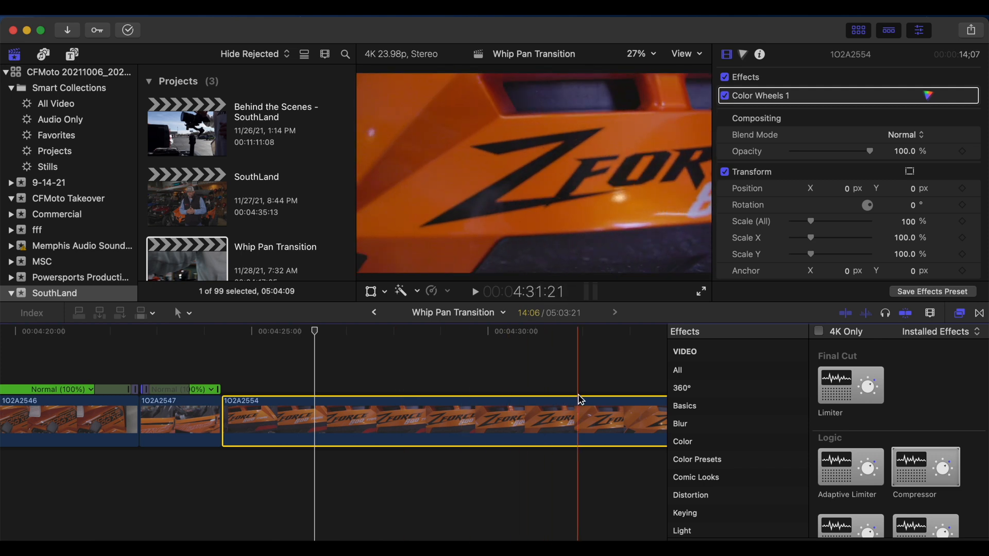
Step: Split clip 1O2A2554 at about 04:35:07 and delete the portion after the cut
{"action": "scroll", "coordinate": [545, 407], "scroll_direction": "right", "scroll_amount": 5}
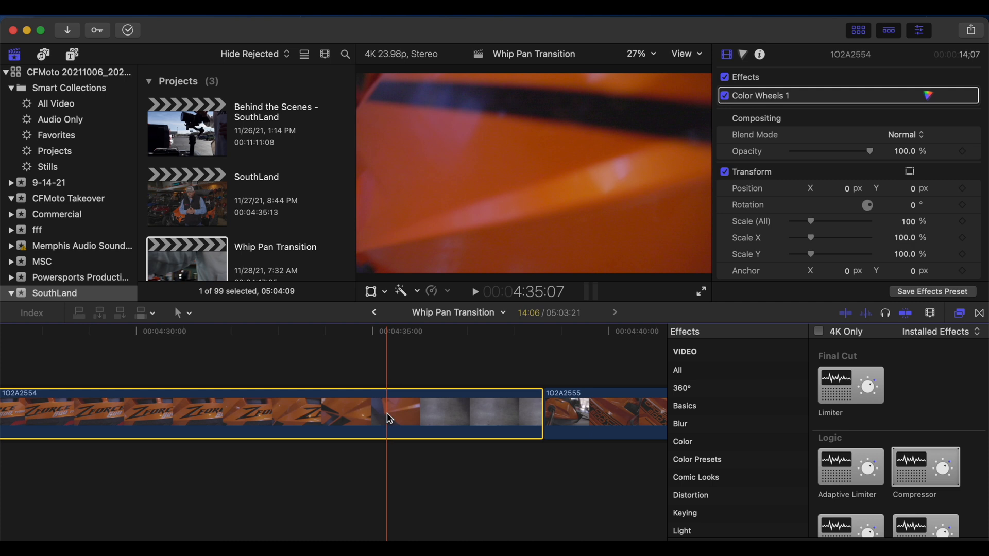
{"action": "key", "text": "super+b"}
{"action": "left_click", "coordinate": [410, 418]}
{"action": "key", "text": "Delete"}
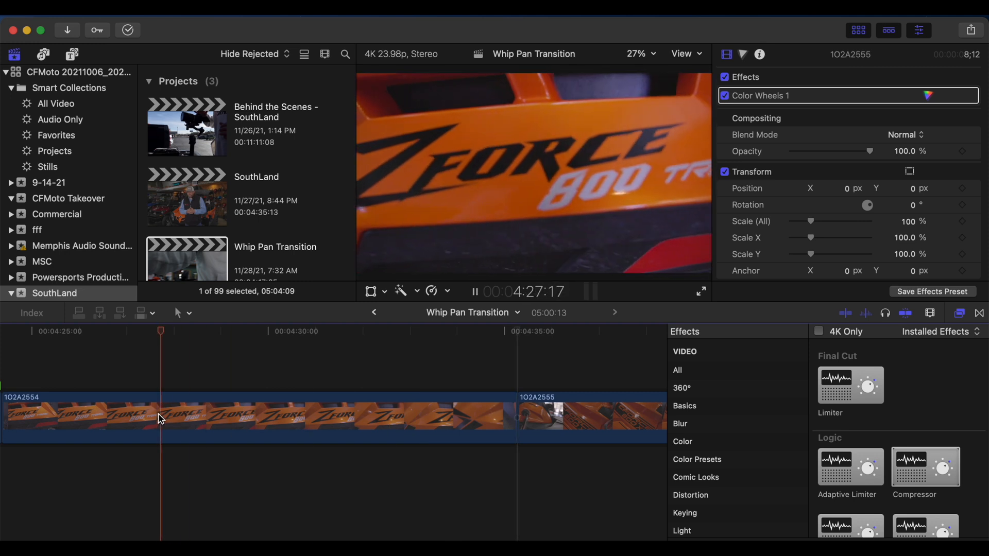
Step: Play clip 1O2A2554 to the start of its closing whip and blade its speed just after 04:33:17
{"action": "key", "text": "space"}
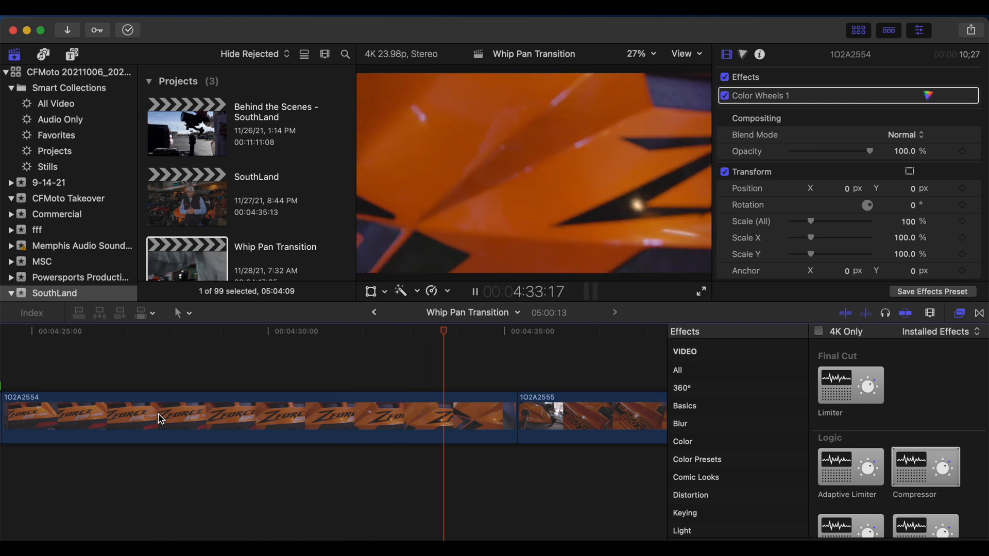
{"action": "key", "text": "space"}
{"action": "key", "text": "shift+b"}
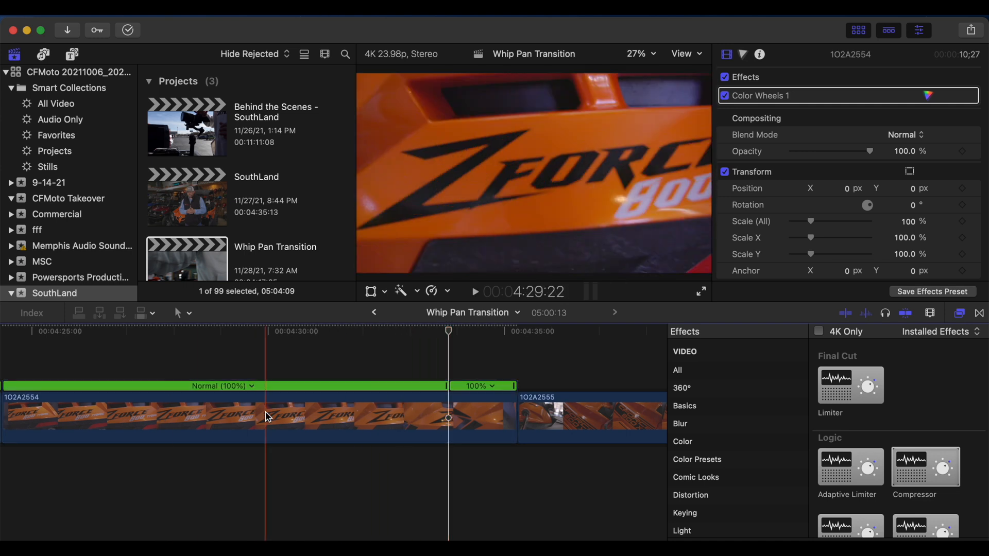
Step: Set the closing speed segment of clip 1O2A2554 to a custom rate of 7000% with ripple on
{"action": "left_click", "coordinate": [492, 386]}
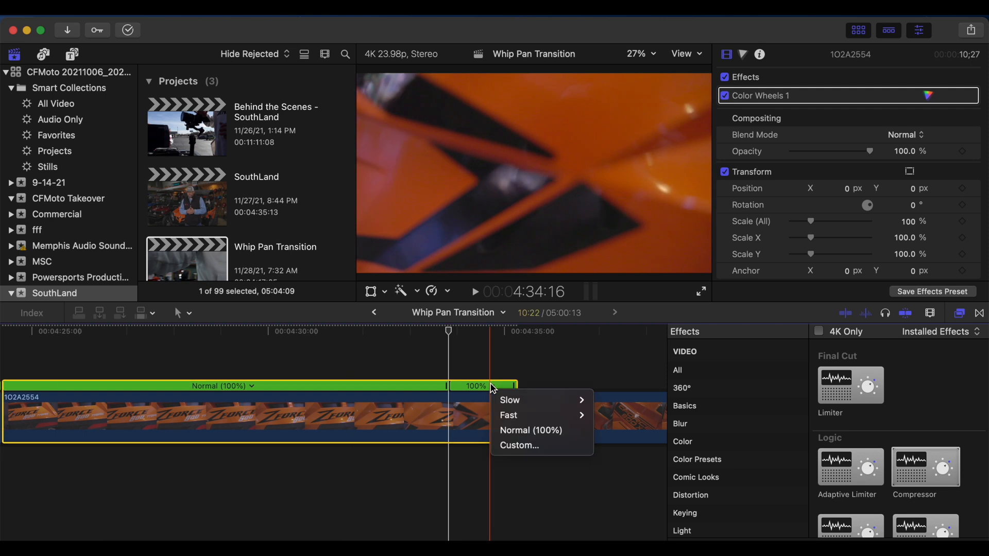
{"action": "left_click", "coordinate": [510, 443]}
{"action": "left_click", "coordinate": [511, 334]}
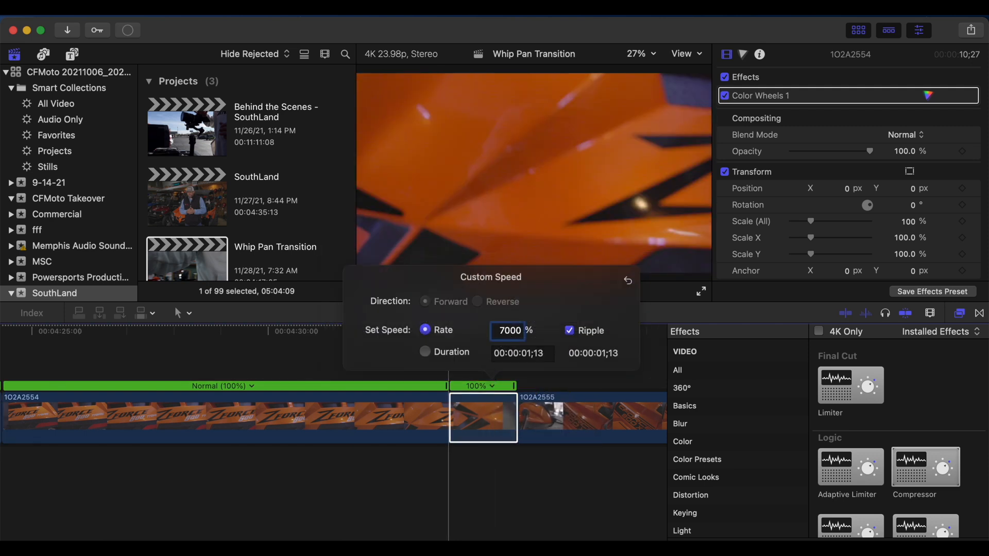
{"action": "key", "text": "Return"}
{"action": "left_click", "coordinate": [488, 486]}
Step: Blade the speed of clip 1O2A2555 at 04:35:20 and set its opening whip segment to a custom rate of 7000%
{"action": "scroll", "coordinate": [487, 486], "scroll_direction": "right", "scroll_amount": 4}
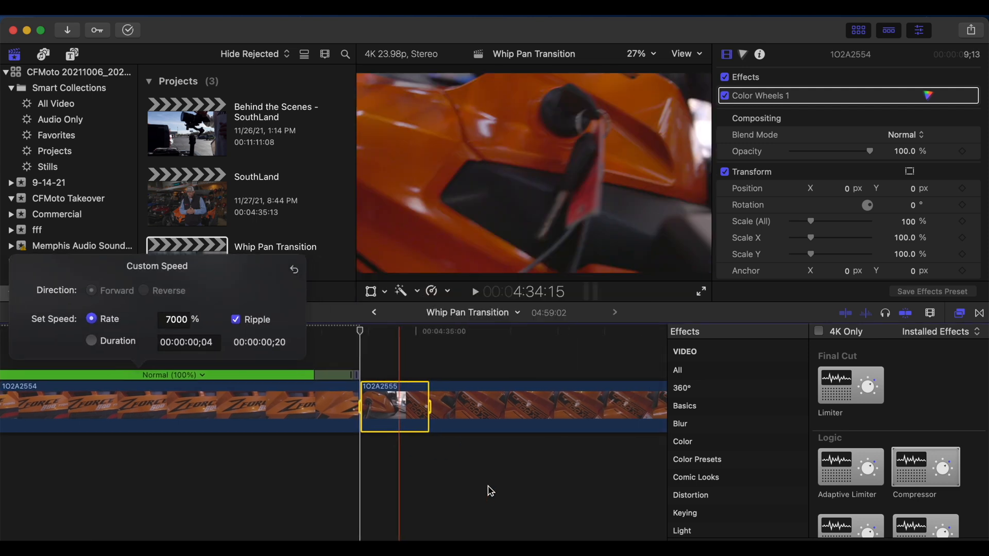
{"action": "key", "text": "space"}
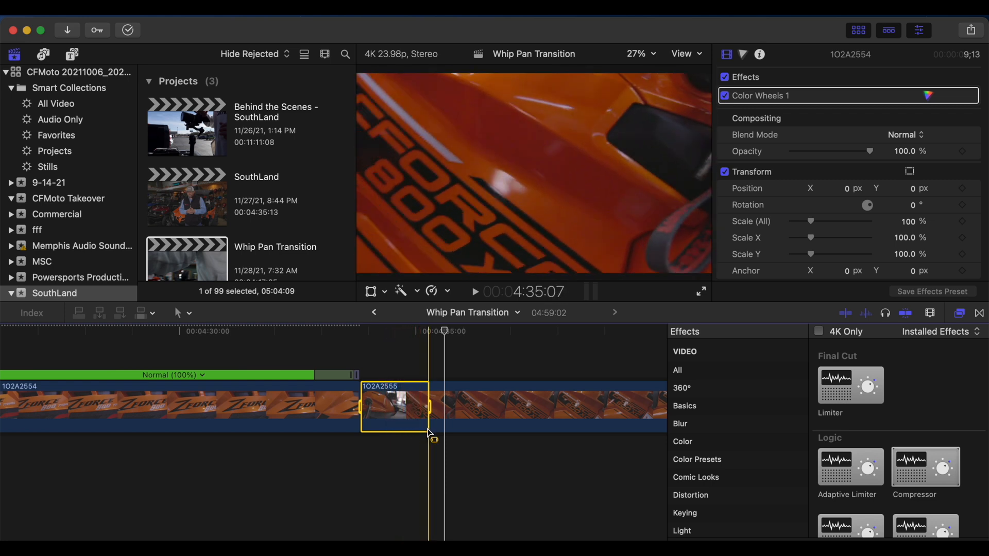
{"action": "left_click", "coordinate": [455, 425]}
{"action": "key", "text": "shift+b"}
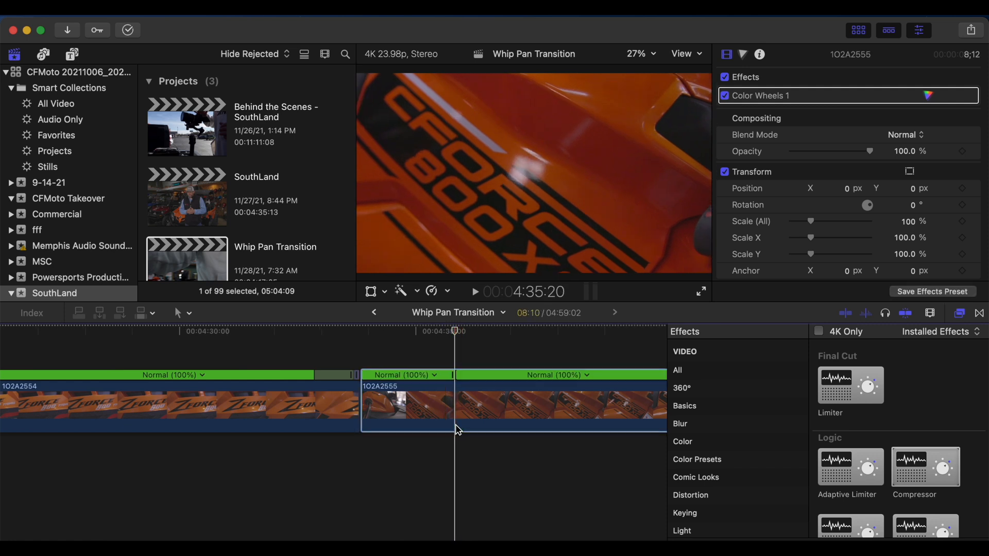
{"action": "left_click", "coordinate": [450, 318]}
{"action": "left_click_drag", "start_coordinate": [452, 323], "coordinate": [441, 323]}
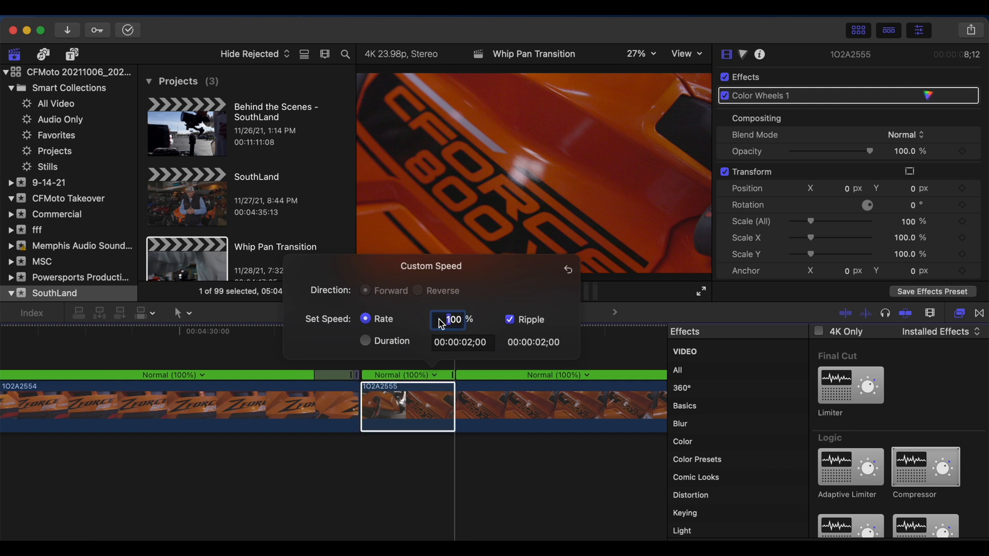
{"action": "key", "text": "Return"}
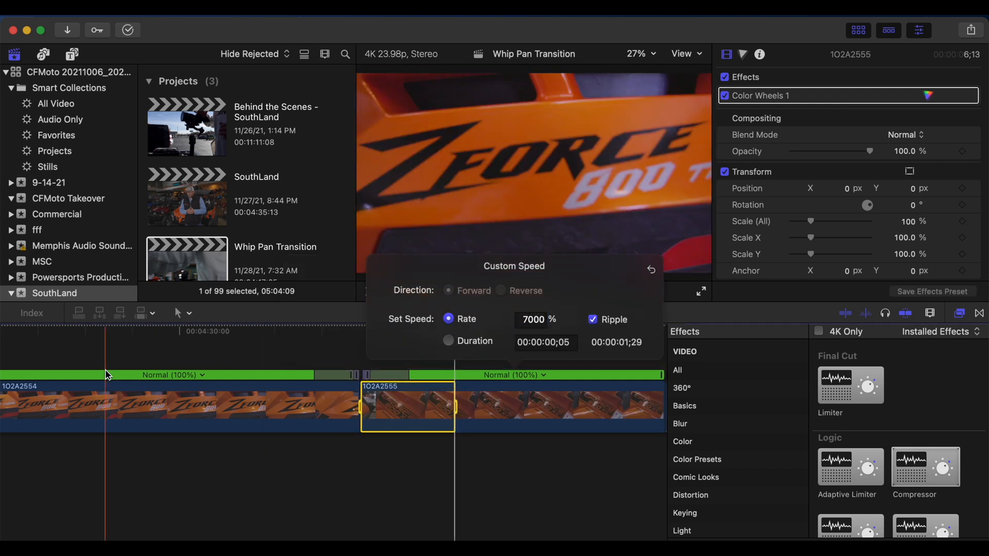
Step: Delete the leftover second piece of clip 1O2A2555 and trim the start of clip 1O2A0151 to about 04:33:04
{"action": "key", "text": "super+minus"}
{"action": "scroll", "coordinate": [108, 380], "scroll_direction": "up", "scroll_amount": 2}
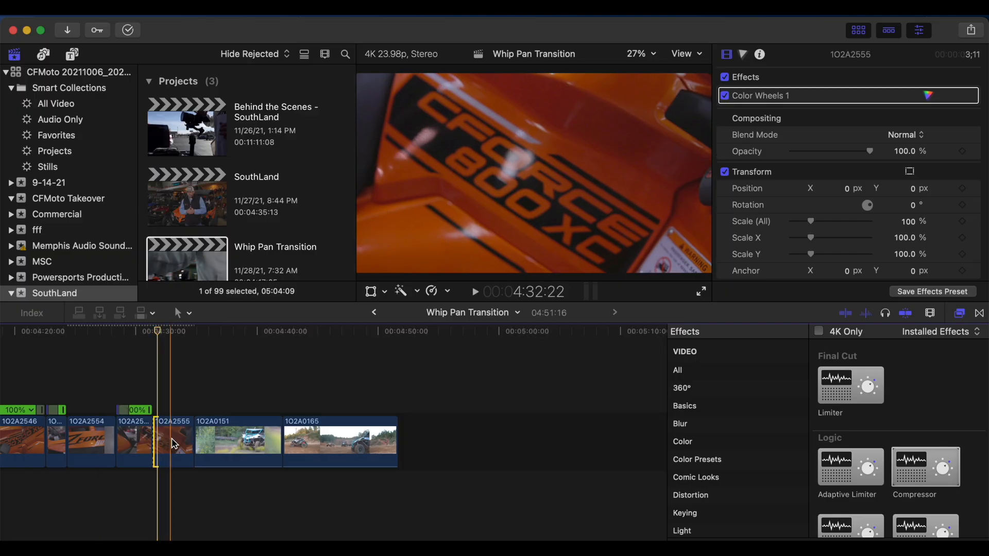
{"action": "key", "text": "Delete"}
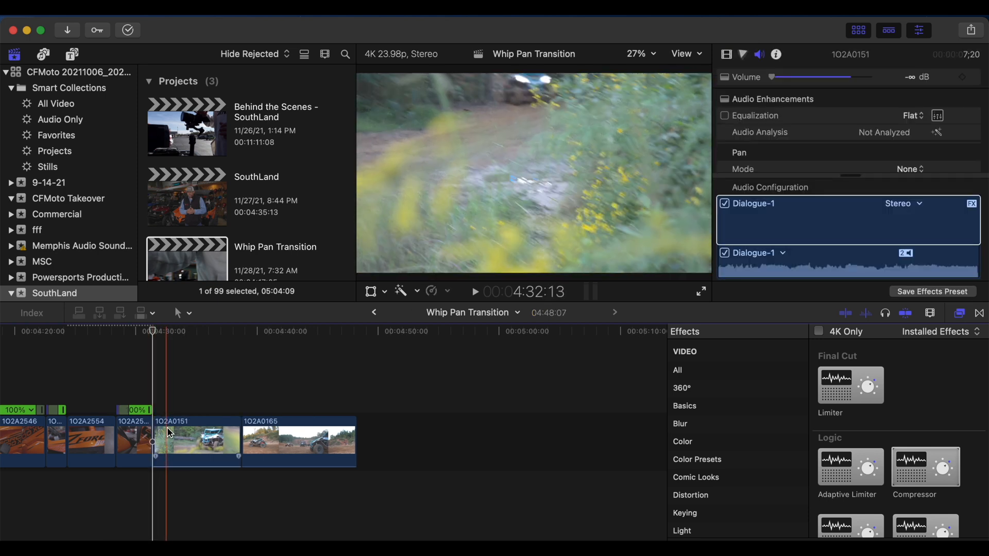
{"action": "left_click", "coordinate": [181, 431]}
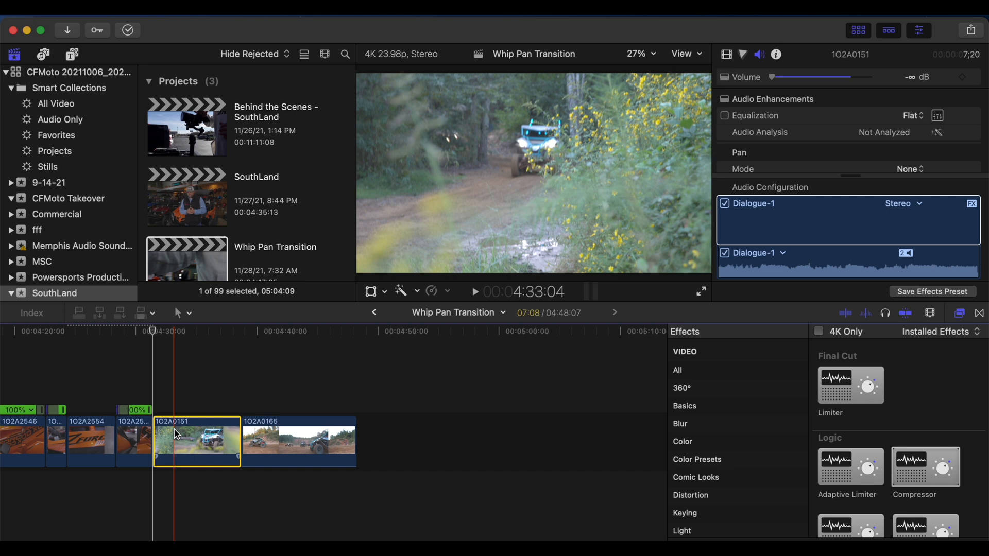
{"action": "key", "text": "alt+bracketleft"}
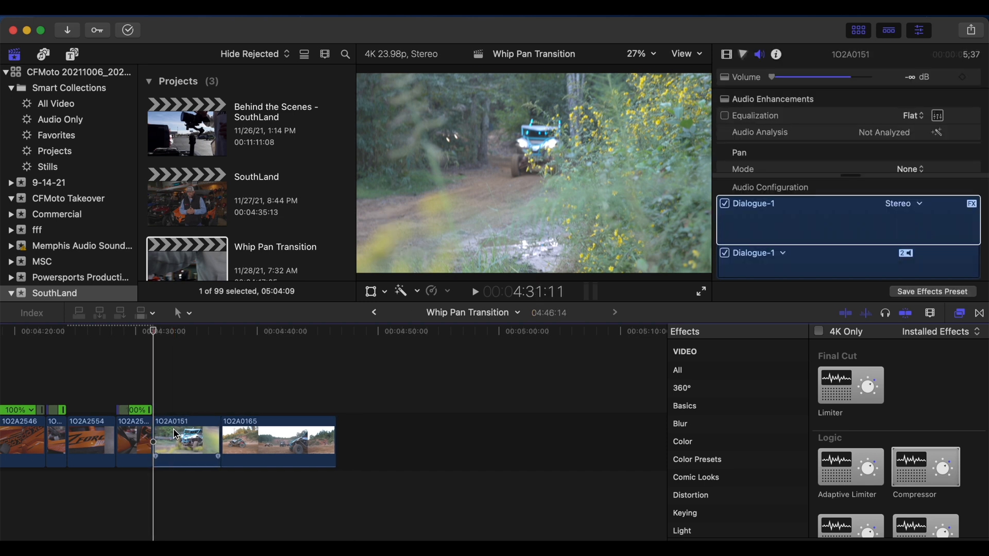
Step: Play and step frame by frame through clip 1O2A0151 to its closing whip and blade its speed at 04:34:14
{"action": "key", "text": "space"}
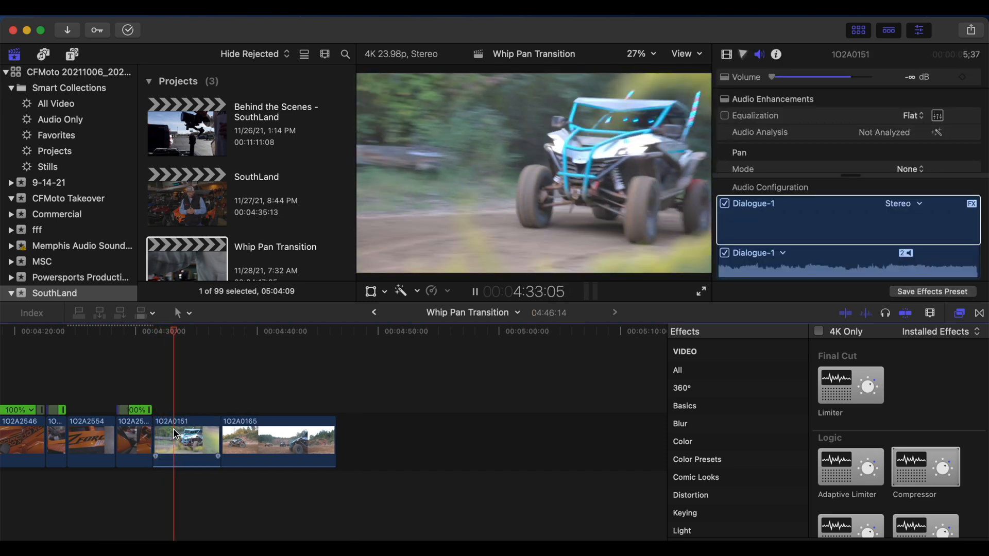
{"action": "key", "text": "space"}
{"action": "key", "text": "Right"}
{"action": "key", "text": "Right"}
{"action": "key", "text": "Right"}
{"action": "key", "text": "Right"}
{"action": "key", "text": "Right"}
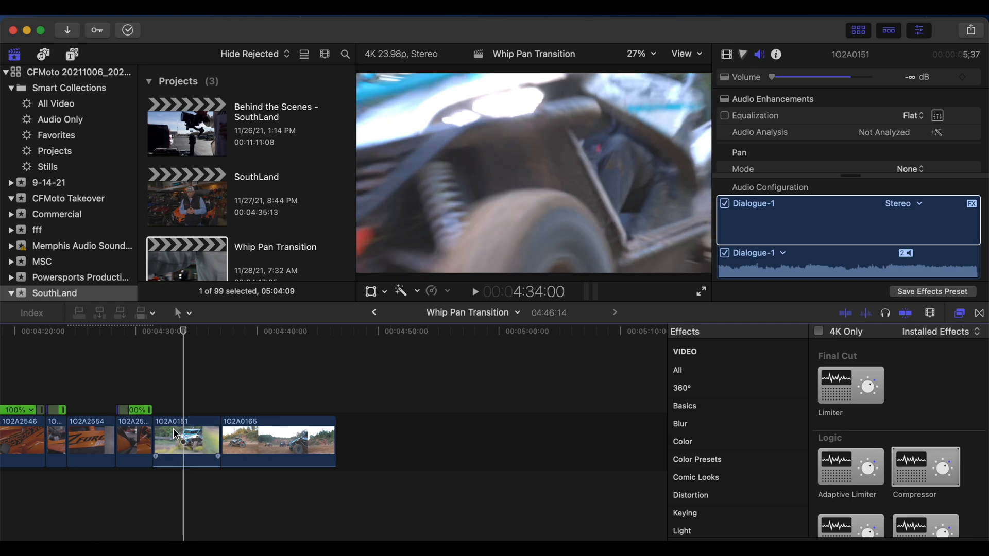
{"action": "key", "text": "Right"}
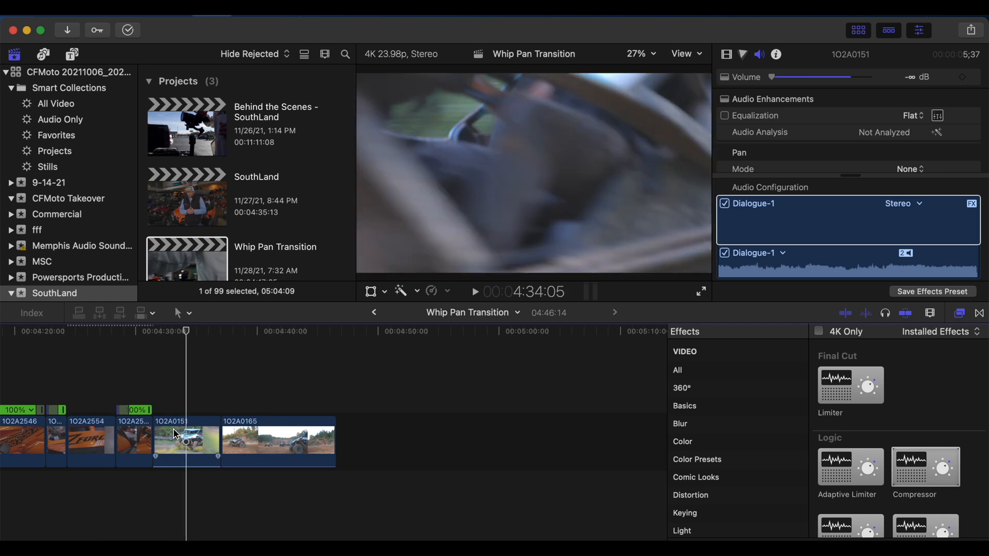
{"action": "key", "text": "Right"}
{"action": "key", "text": "Left"}
{"action": "key", "text": "Left"}
{"action": "key", "text": "Left"}
{"action": "key", "text": "Left"}
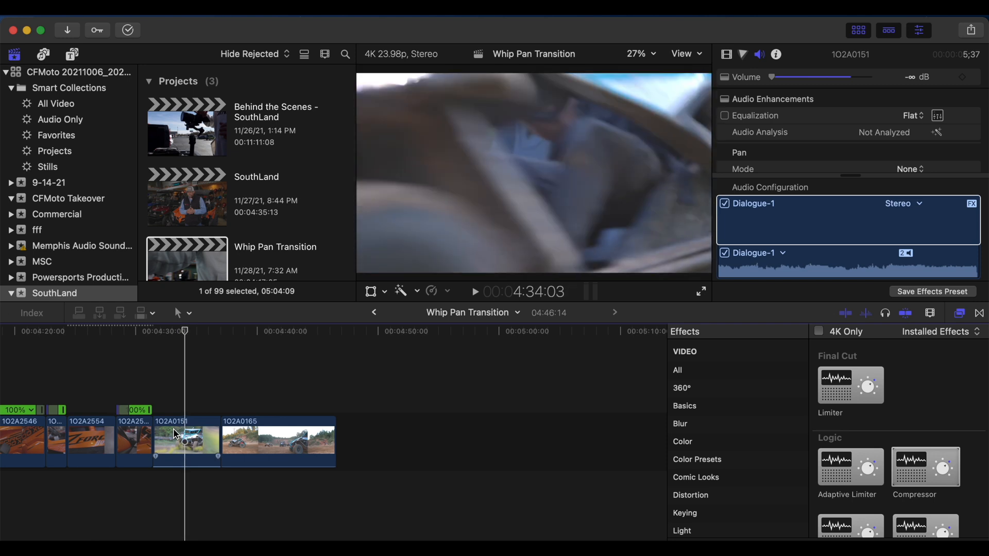
{"action": "key", "text": "Right"}
{"action": "key", "text": "Right"}
{"action": "key", "text": "Right"}
{"action": "key", "text": "Right"}
{"action": "key", "text": "Right"}
{"action": "key", "text": "Right"}
{"action": "key", "text": "Right"}
{"action": "key", "text": "Right"}
{"action": "key", "text": "Right"}
{"action": "key", "text": "Right"}
{"action": "key", "text": "Right"}
{"action": "key", "text": "Right"}
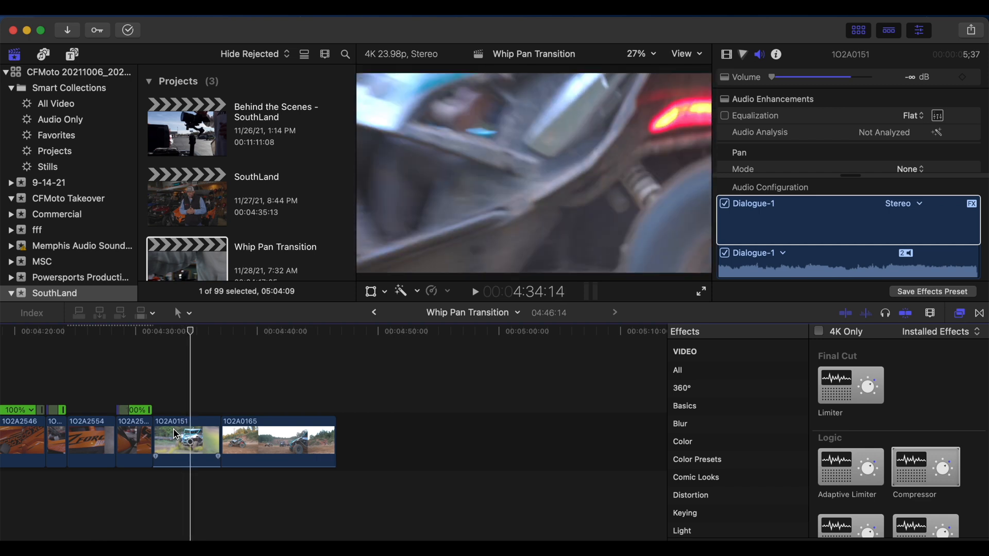
{"action": "key", "text": "Left"}
{"action": "key", "text": "Right"}
{"action": "left_click", "coordinate": [175, 433]}
{"action": "key", "text": "super+r"}
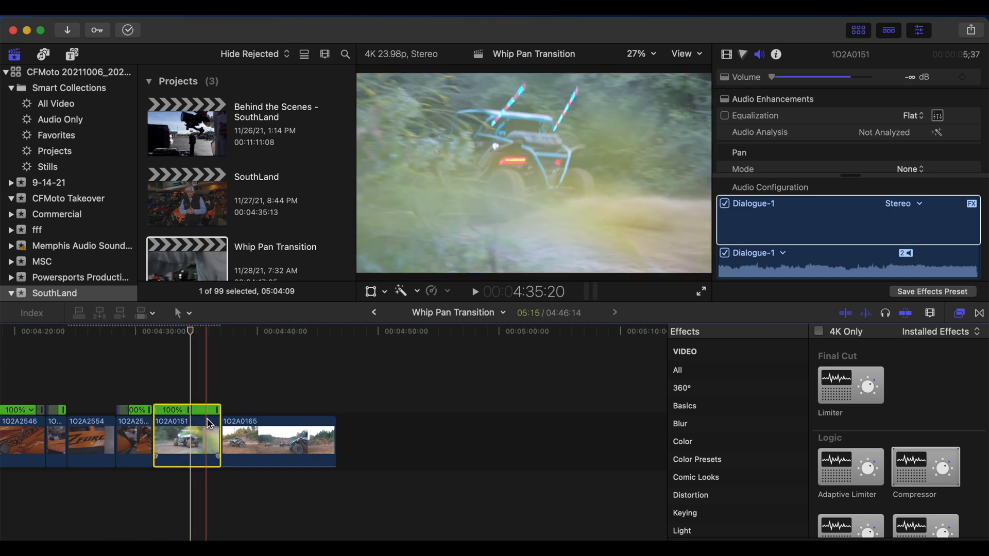
Step: Set the closing speed segment of clip 1O2A0151 to the Fast 20x preset
{"action": "key", "text": "super+equal"}
{"action": "left_click", "coordinate": [252, 410]}
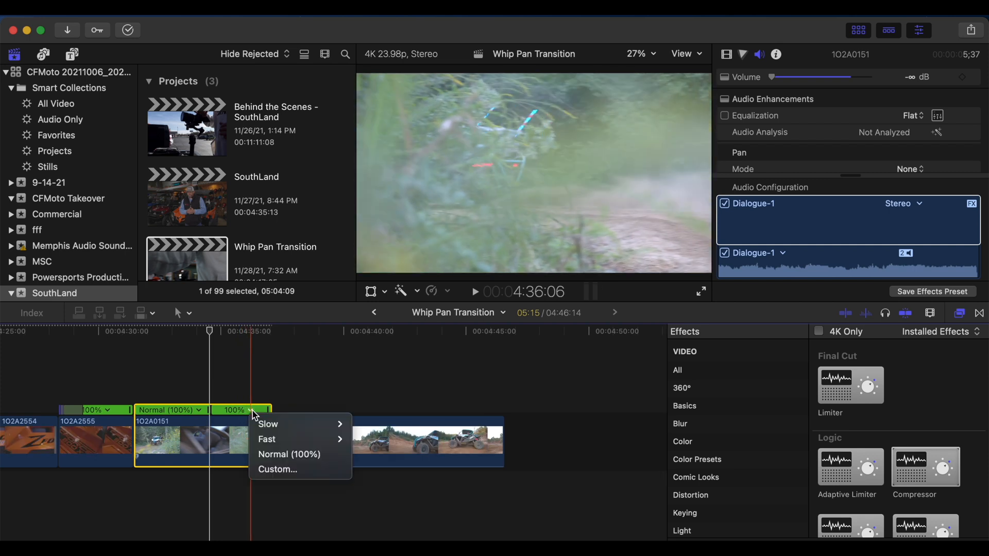
{"action": "left_click", "coordinate": [277, 468]}
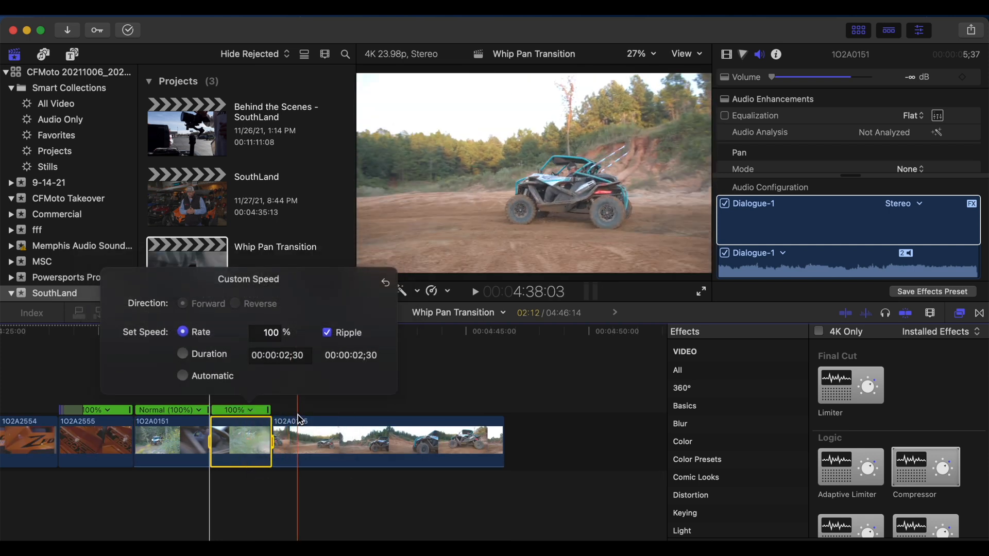
{"action": "left_click", "coordinate": [247, 411]}
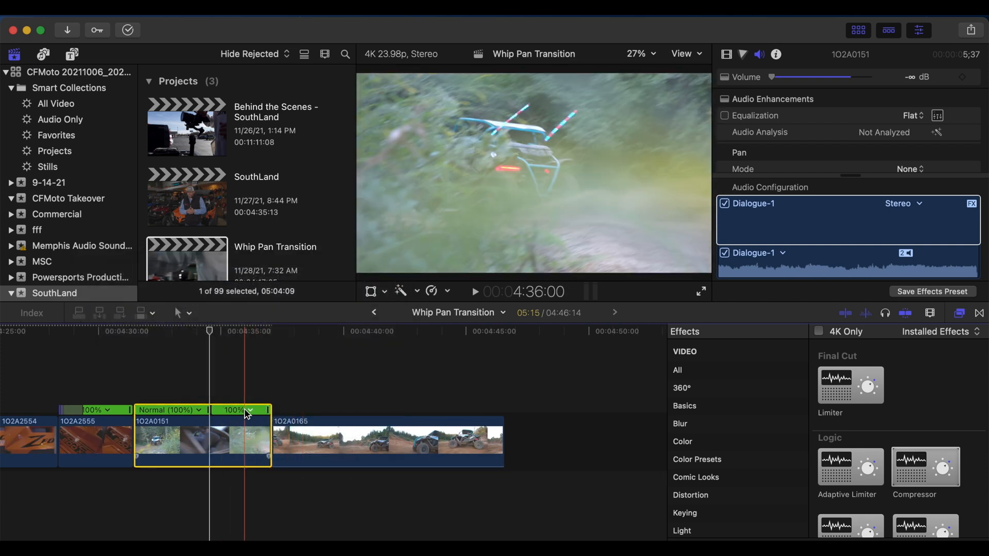
{"action": "mouse_move", "coordinate": [266, 438]}
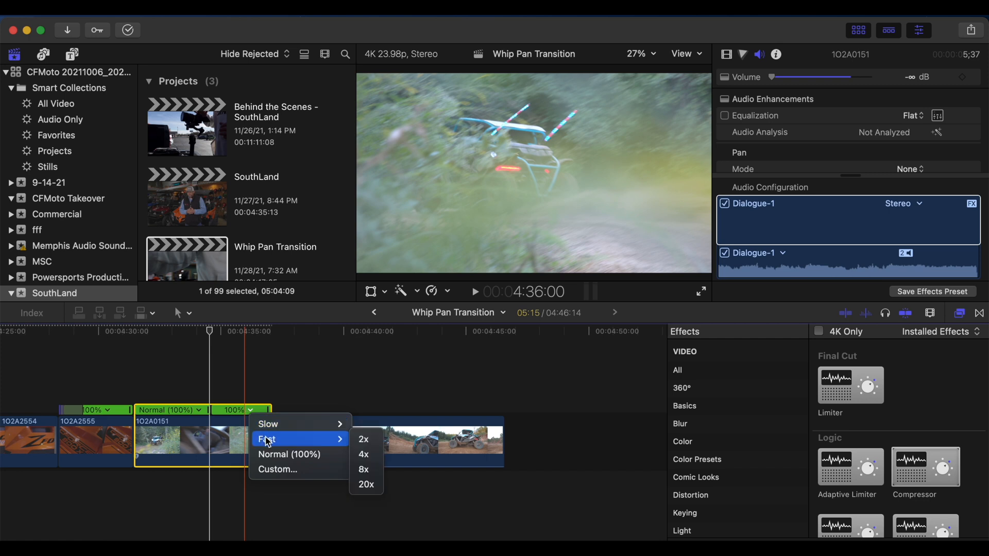
{"action": "left_click", "coordinate": [364, 486]}
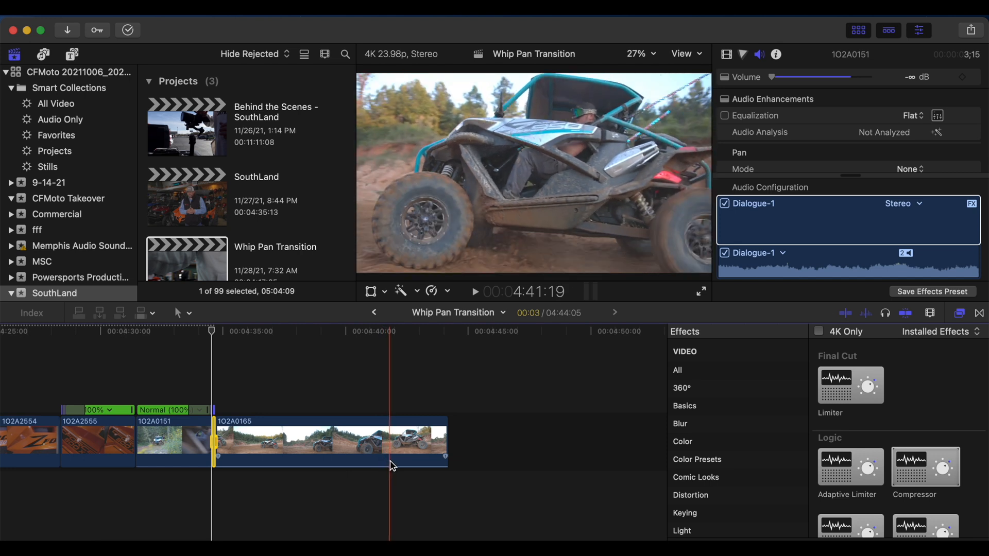
Step: Split clip 1O2A0165 and delete its opening portion
{"action": "left_click", "coordinate": [388, 463]}
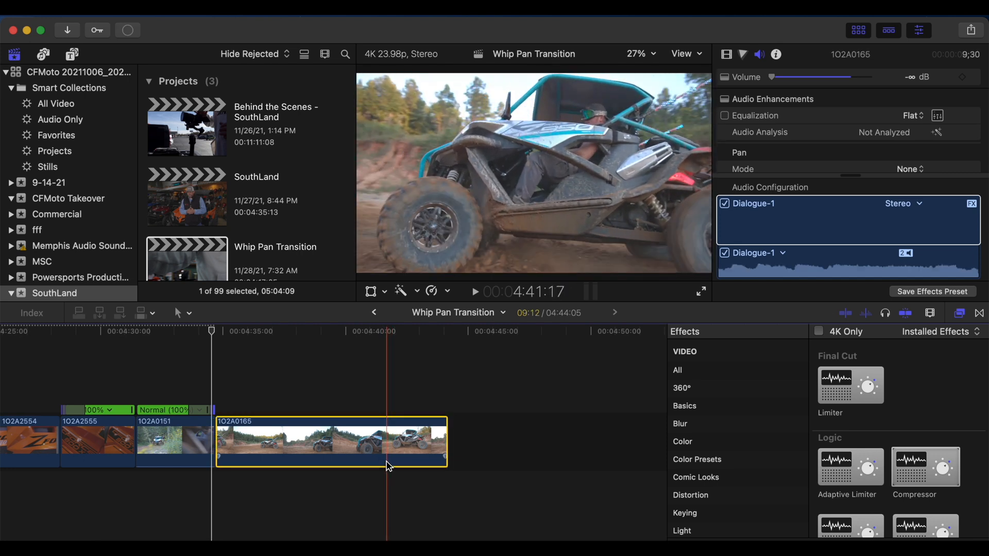
{"action": "key", "text": "cmd+b"}
{"action": "key", "text": "Delete"}
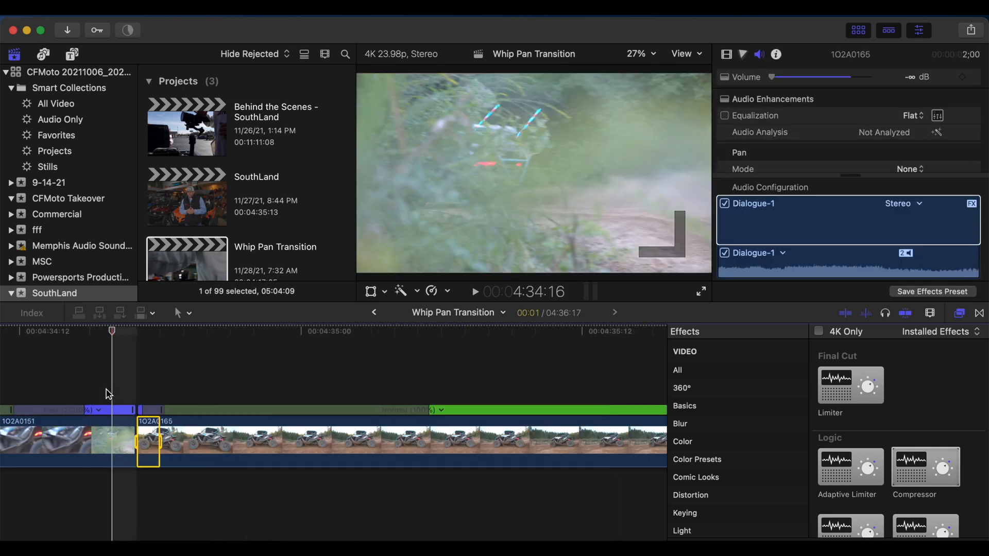
Step: Find the whip frame at the end of clip 1O2A0151 and trim the clip's end back to 04:34:14
{"action": "key", "text": "Right"}
{"action": "key", "text": "Left"}
{"action": "key", "text": "Left"}
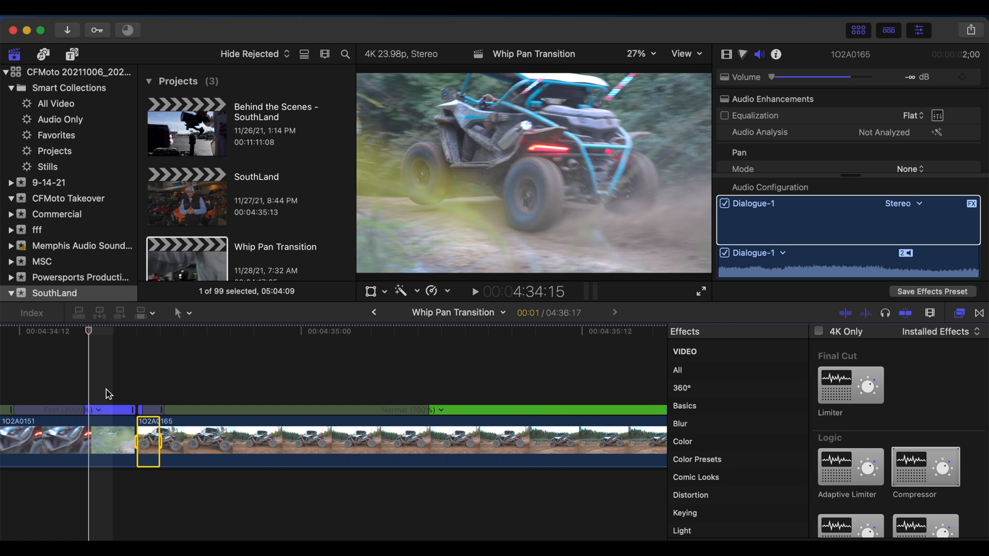
{"action": "key", "text": "Left"}
{"action": "key", "text": "Right"}
{"action": "scroll", "coordinate": [108, 394], "scroll_direction": "left", "scroll_amount": 5}
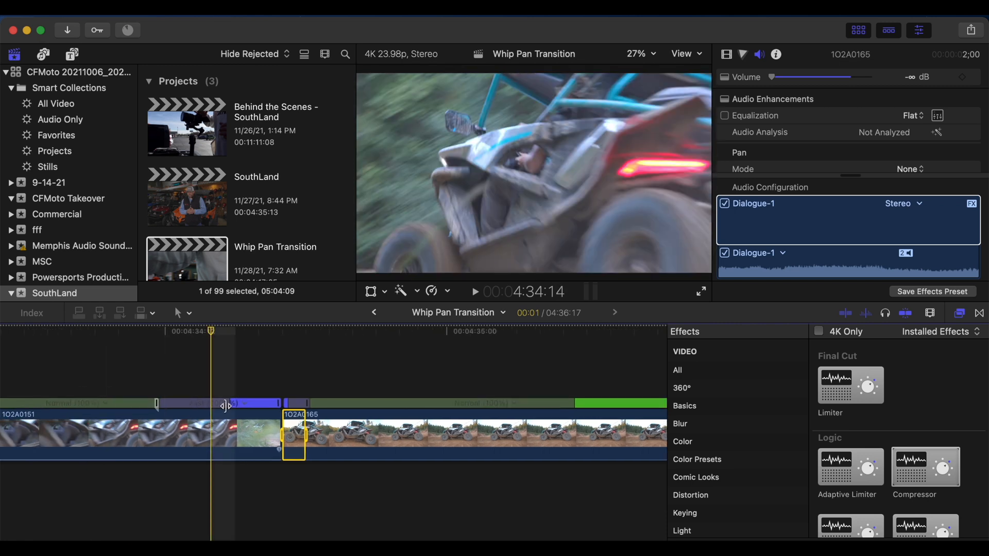
{"action": "left_click_drag", "start_coordinate": [278, 428], "coordinate": [217, 432]}
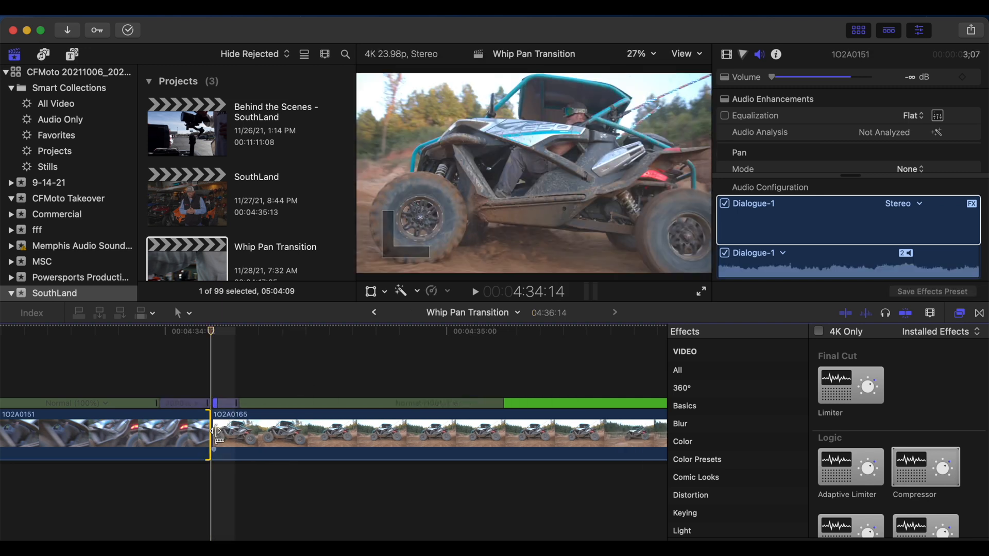
Step: Play back the whip transition from clip 1O2A0151 into clip 1O2A0165
{"action": "key", "text": "space"}
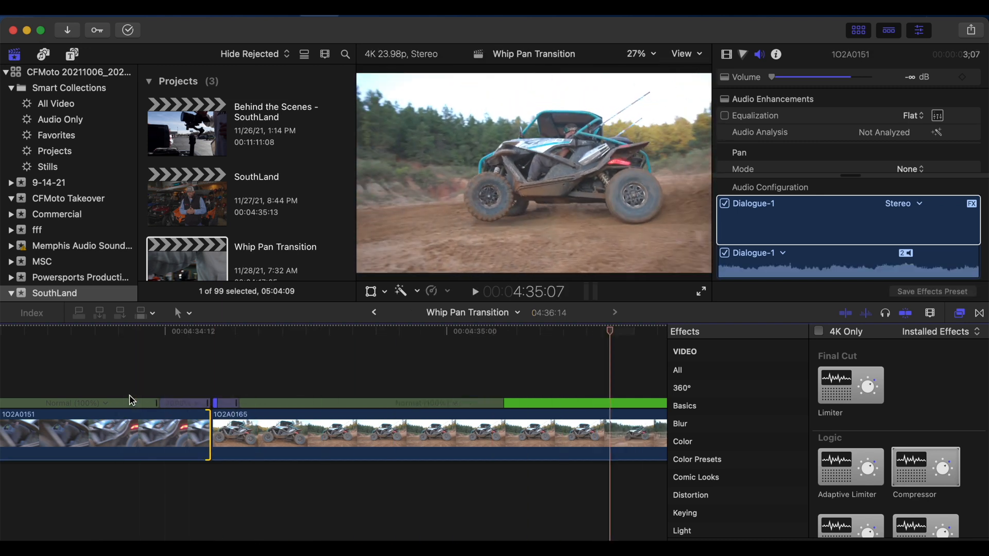
{"action": "key", "text": "super+minus"}
{"action": "key", "text": "super+minus"}
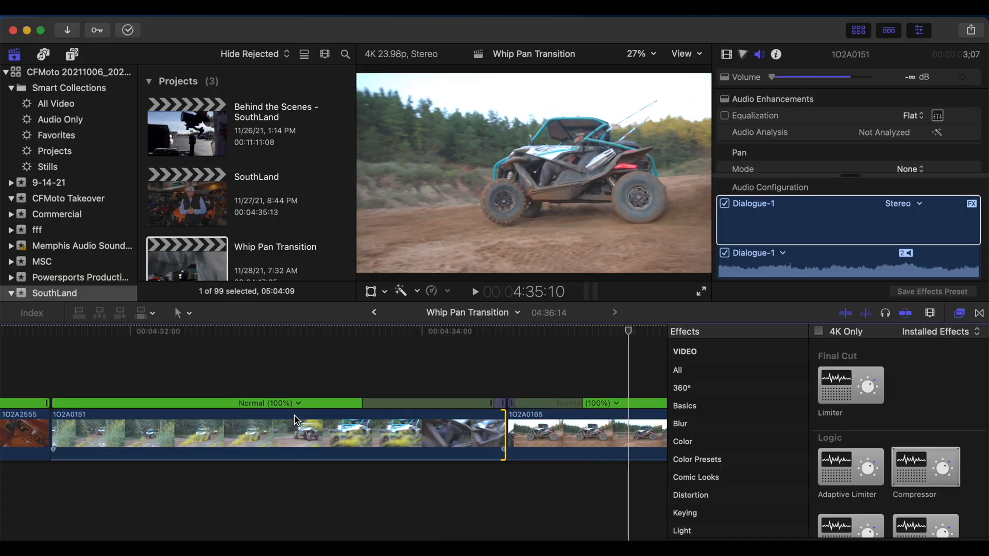
Step: Raise the audio volume of clip 1O2A0151 to -2.0 dB and bring up the audio level of clip 1O2A0165
{"action": "mouse_move", "coordinate": [304, 449]}
{"action": "left_mouse_down"}
{"action": "mouse_move", "coordinate": [300, 474]}
{"action": "mouse_move", "coordinate": [308, 450]}
{"action": "left_mouse_up"}
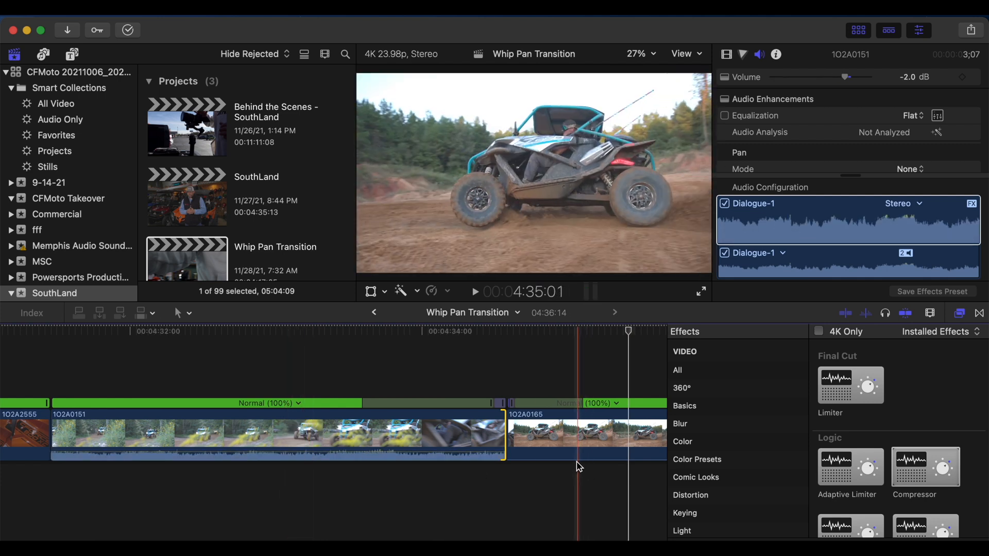
{"action": "left_click_drag", "start_coordinate": [573, 459], "coordinate": [569, 449]}
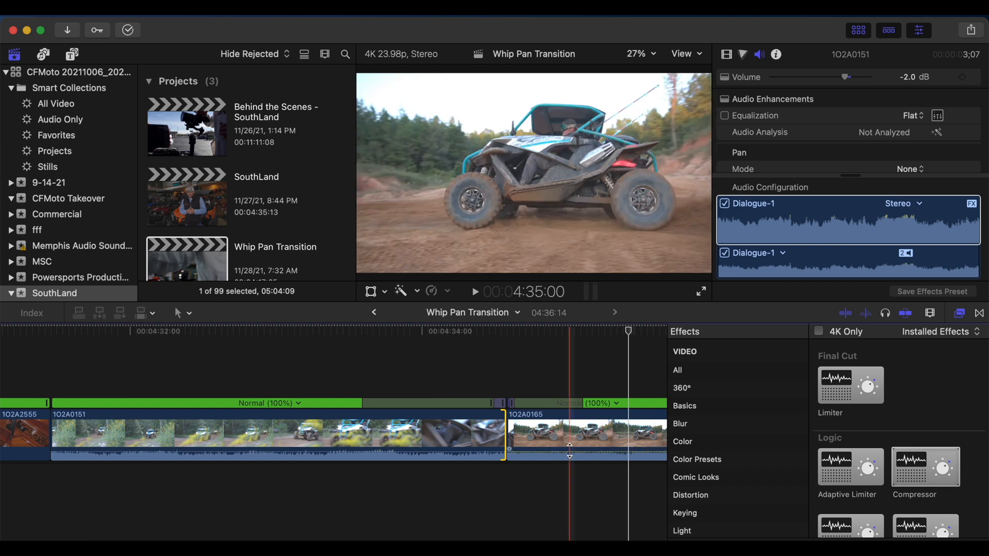
Step: Play back the sequence with sound from 04:30:18 through clips 1O2A0151 and 1O2A0165
{"action": "key", "text": "super+minus"}
{"action": "key", "text": "super+minus"}
{"action": "key", "text": "super+minus"}
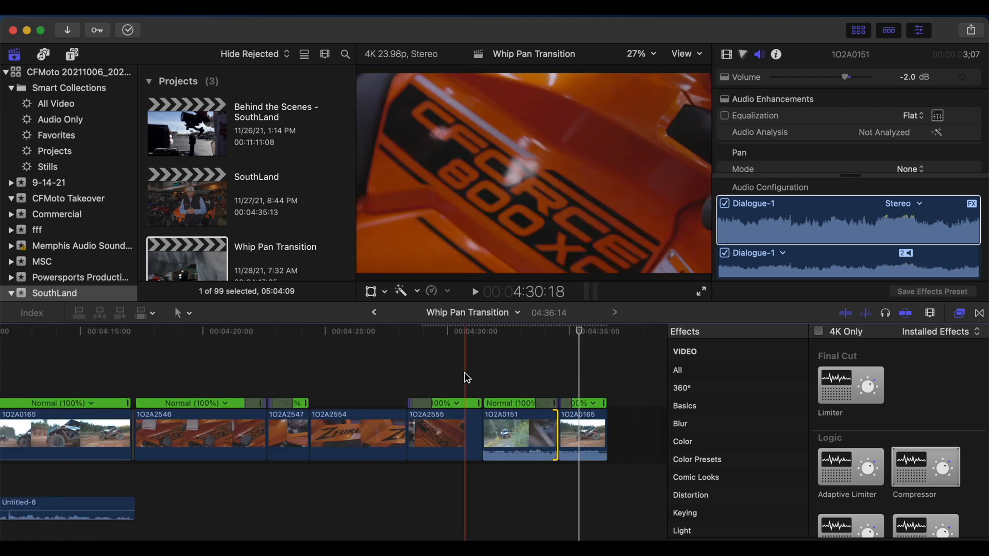
{"action": "key", "text": "space"}
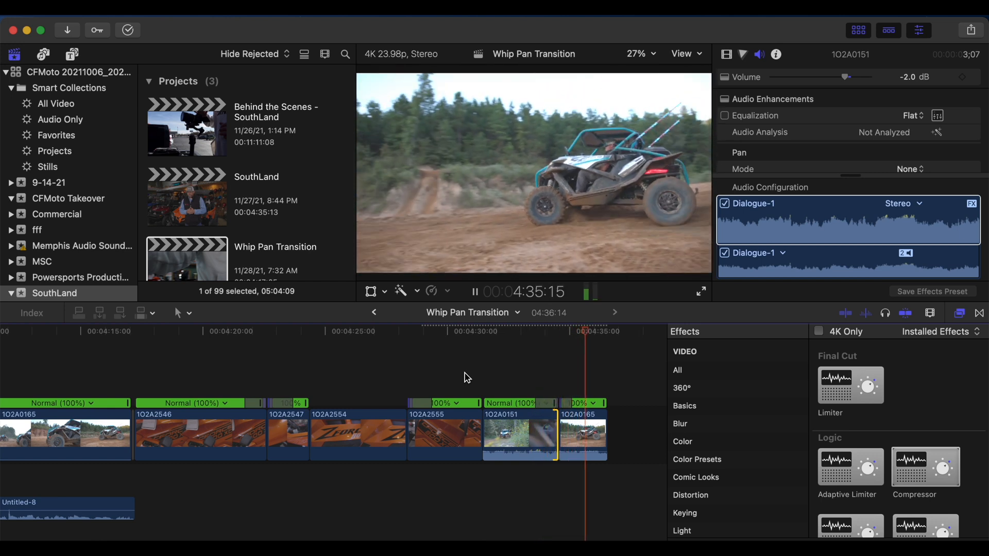
{"action": "key", "text": "super+minus"}
{"action": "key", "text": "super+minus"}
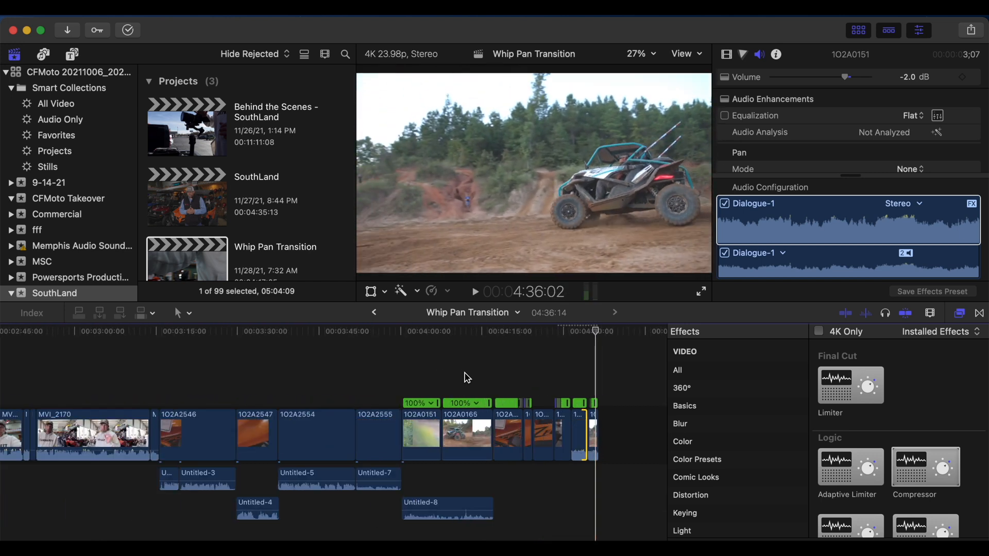
{"action": "scroll", "coordinate": [467, 378], "scroll_direction": "left", "scroll_amount": 5}
{"action": "scroll", "coordinate": [467, 378], "scroll_direction": "left", "scroll_amount": 10}
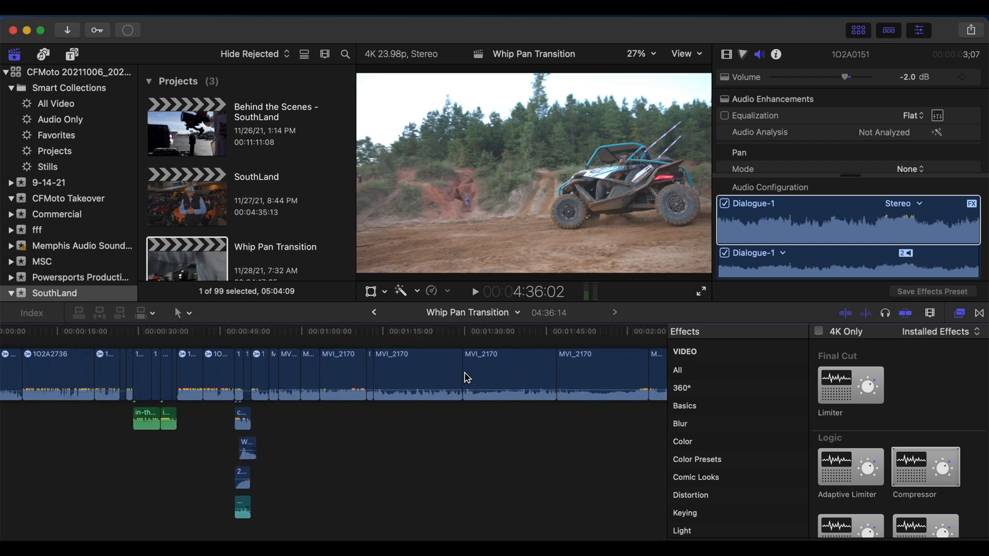
Step: Copy the Woosh sound effect near 50:19 and place the copy beneath the whip transition between clips 1O2A0151 and 1O2A0165
{"action": "left_click_drag", "start_coordinate": [313, 453], "coordinate": [288, 457]}
{"action": "left_click", "coordinate": [248, 449]}
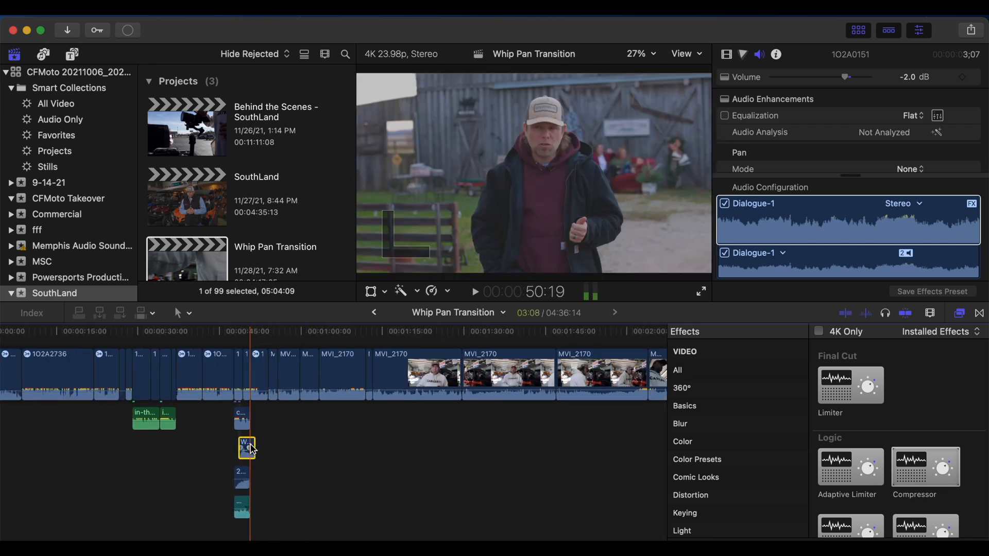
{"action": "scroll", "coordinate": [252, 449], "scroll_direction": "right", "scroll_amount": 15}
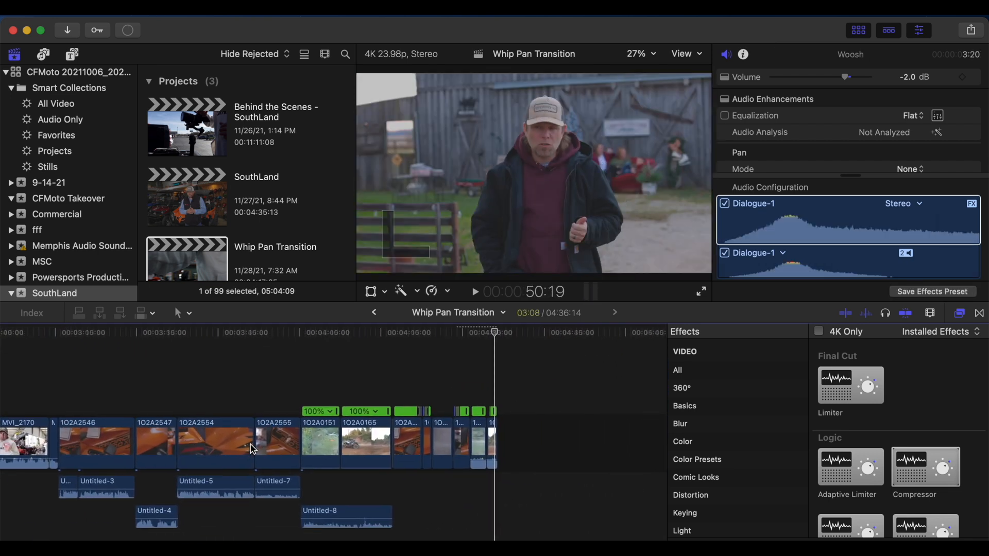
{"action": "key", "text": "super+v"}
{"action": "key", "text": "super+equal"}
{"action": "left_click_drag", "start_coordinate": [484, 489], "coordinate": [472, 489]}
{"action": "key", "text": "super+equal"}
{"action": "key", "text": "super+equal"}
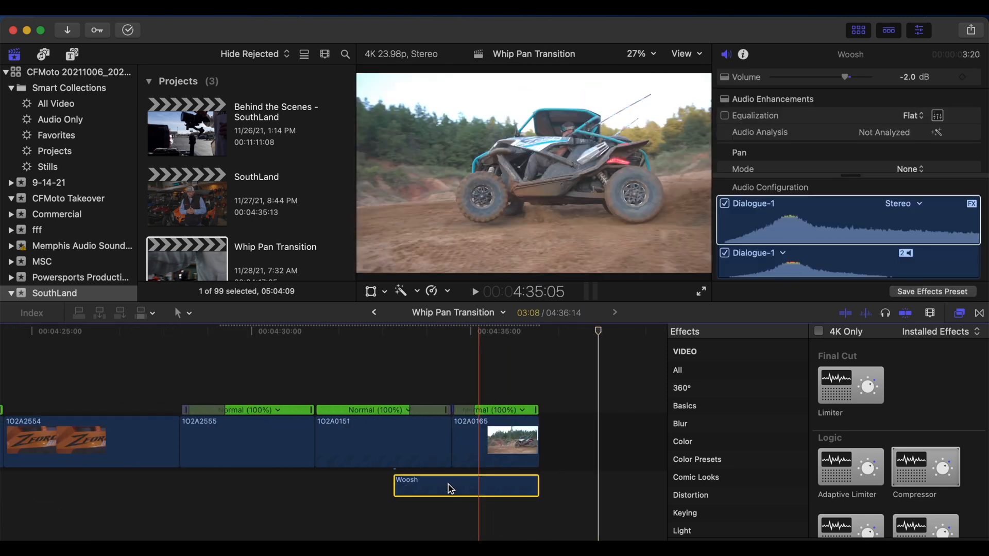
Step: Move the Woosh sound so its peak aligns with the cut between clips 1O2A0151 and 1O2A0165, and trim its end to the end of 1O2A0165
{"action": "right_click", "coordinate": [451, 488]}
{"action": "key", "text": "Escape"}
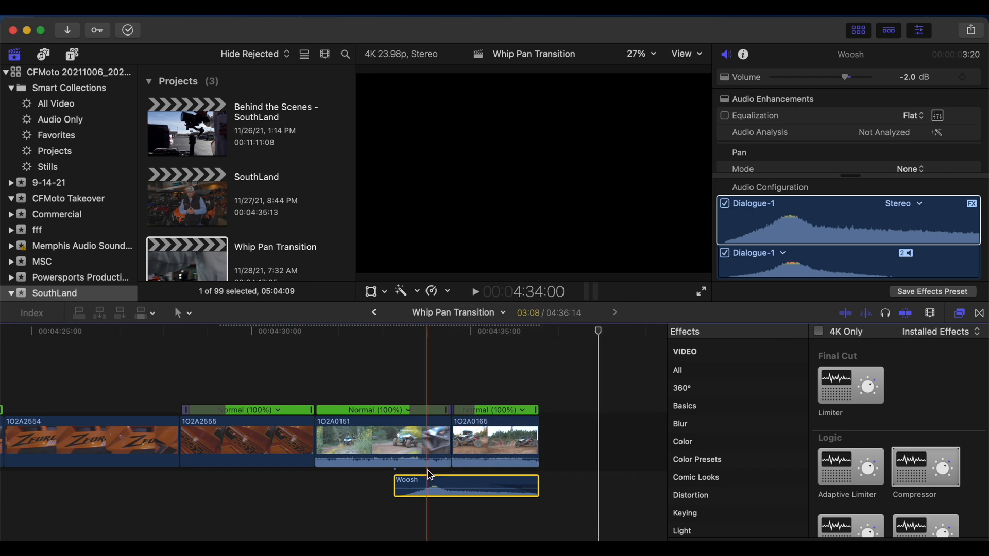
{"action": "left_click_drag", "start_coordinate": [456, 489], "coordinate": [478, 488]}
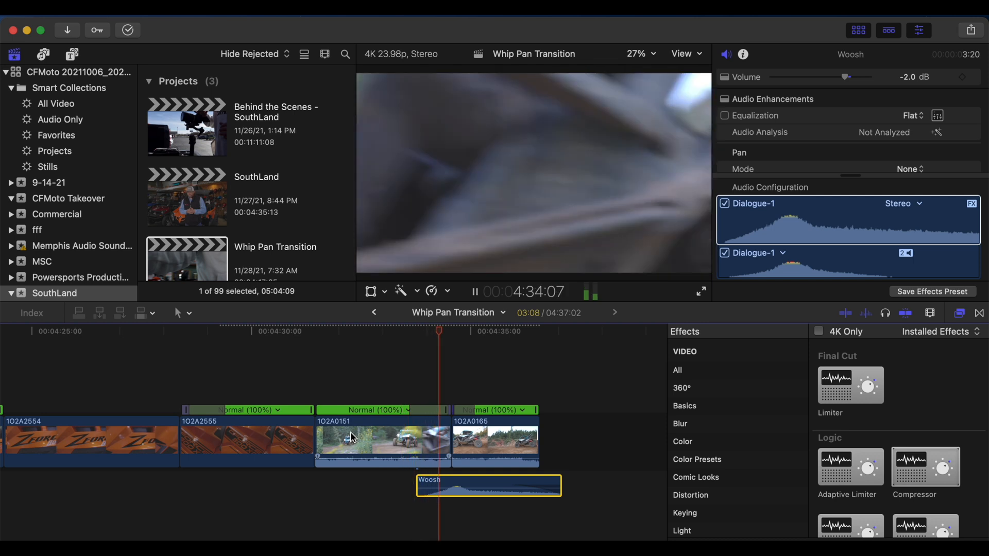
{"action": "key", "text": "space"}
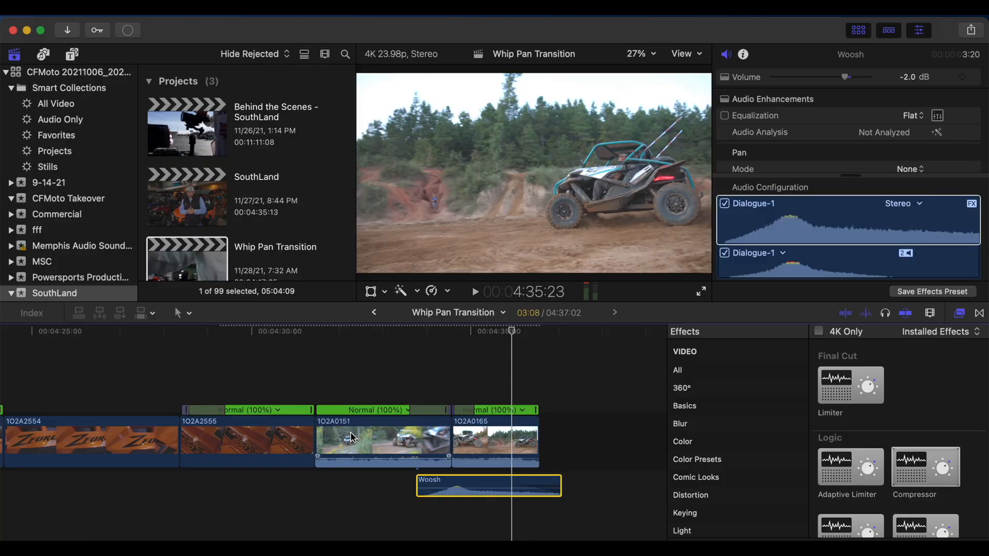
{"action": "left_click_drag", "start_coordinate": [560, 486], "coordinate": [524, 477]}
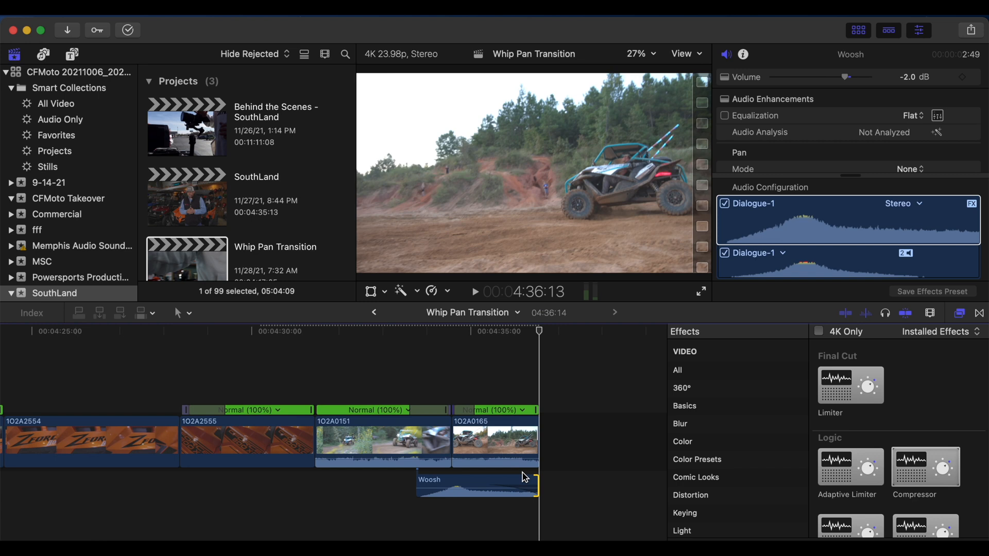